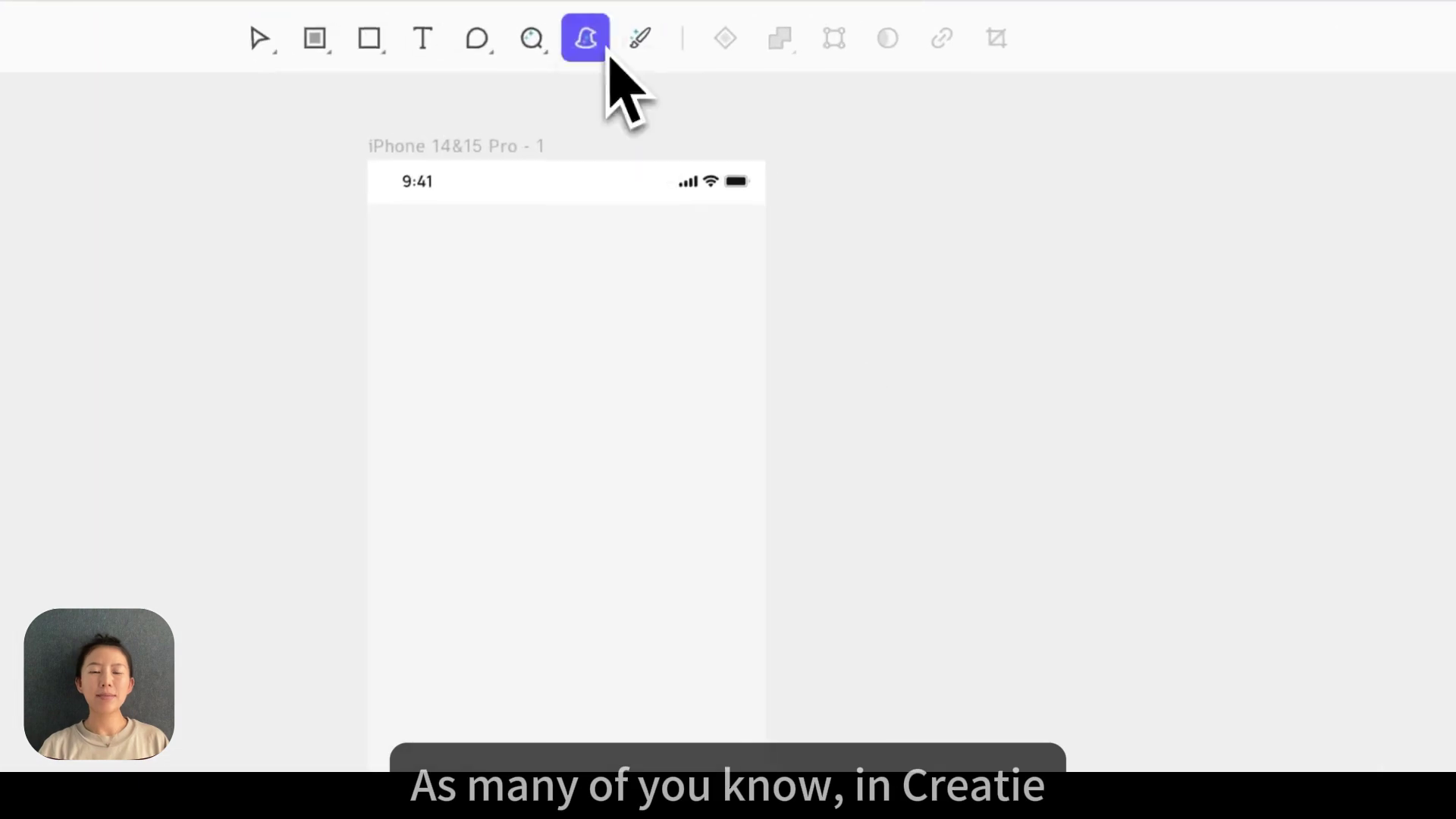
Insert a NavBar under the status bar, stretched to the full frame width
{"action": "left_click_drag", "start_coordinate": [370, 211], "coordinate": [764, 282]}
{"action": "scroll", "coordinate": [985, 493], "scroll_direction": "down", "scroll_amount": 5}
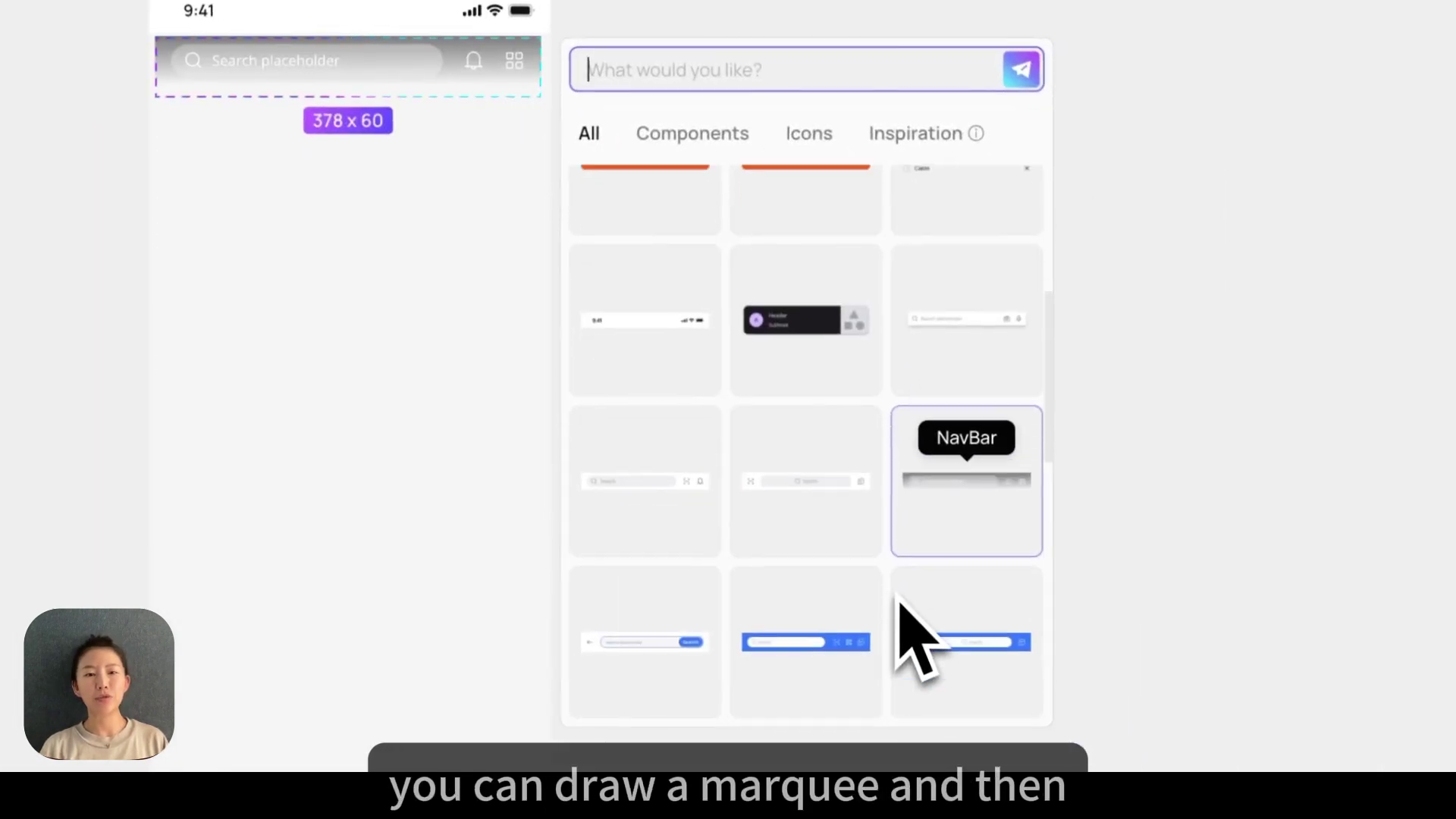
{"action": "scroll", "coordinate": [834, 622], "scroll_direction": "down", "scroll_amount": 3}
{"action": "left_click", "coordinate": [981, 607]}
{"action": "left_click_drag", "start_coordinate": [540, 84], "coordinate": [546, 100]}
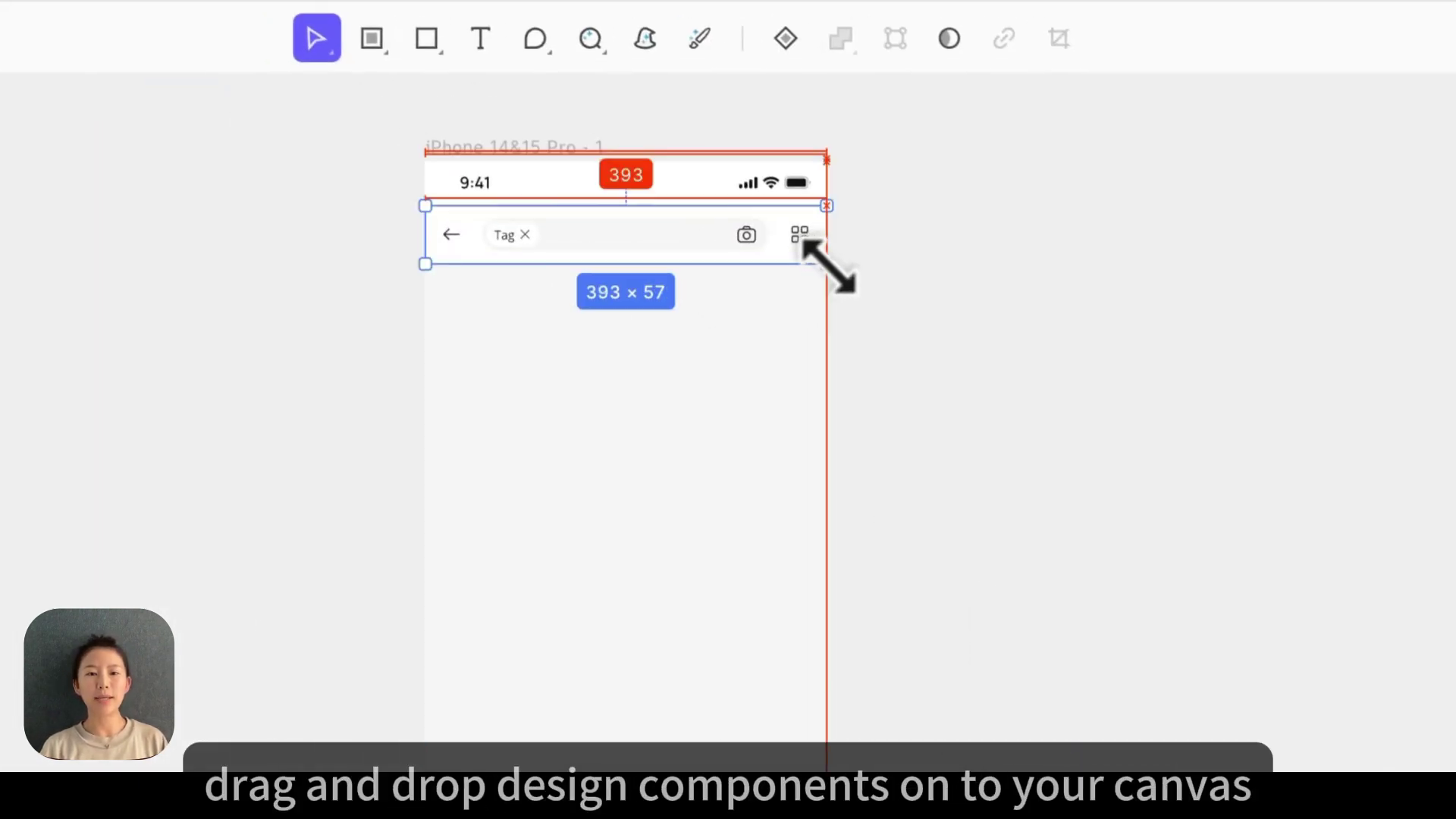
{"action": "left_click", "coordinate": [681, 170]}
Insert a Card mid-frame with the Wizard, then mark the frame's bottom strip for a tab bar
{"action": "key", "text": "w"}
{"action": "left_click_drag", "start_coordinate": [439, 415], "coordinate": [801, 761]}
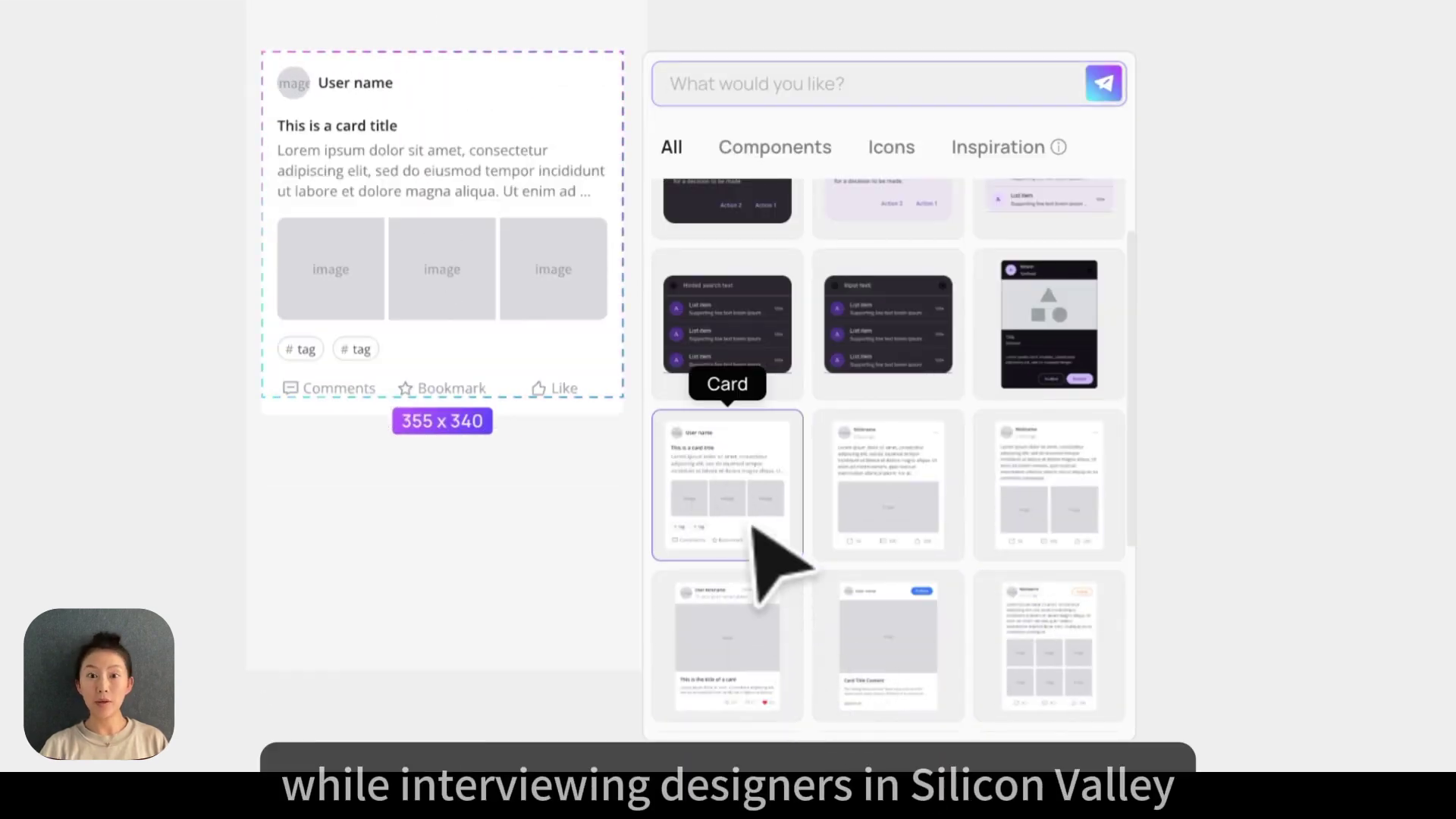
{"action": "left_click", "coordinate": [755, 531]}
{"action": "left_click", "coordinate": [830, 514]}
{"action": "left_click", "coordinate": [617, 12]}
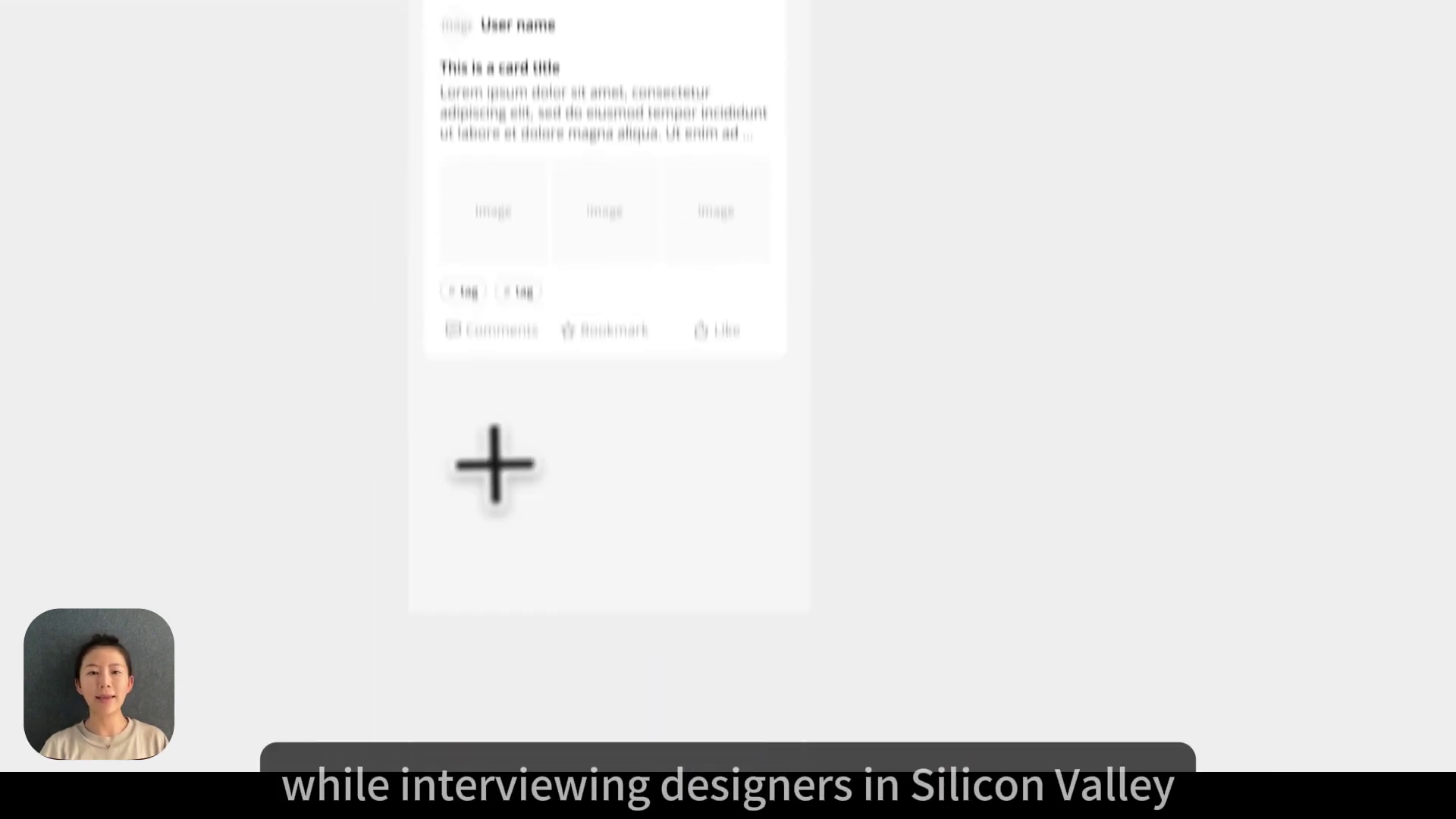
{"action": "left_click_drag", "start_coordinate": [414, 416], "coordinate": [803, 489]}
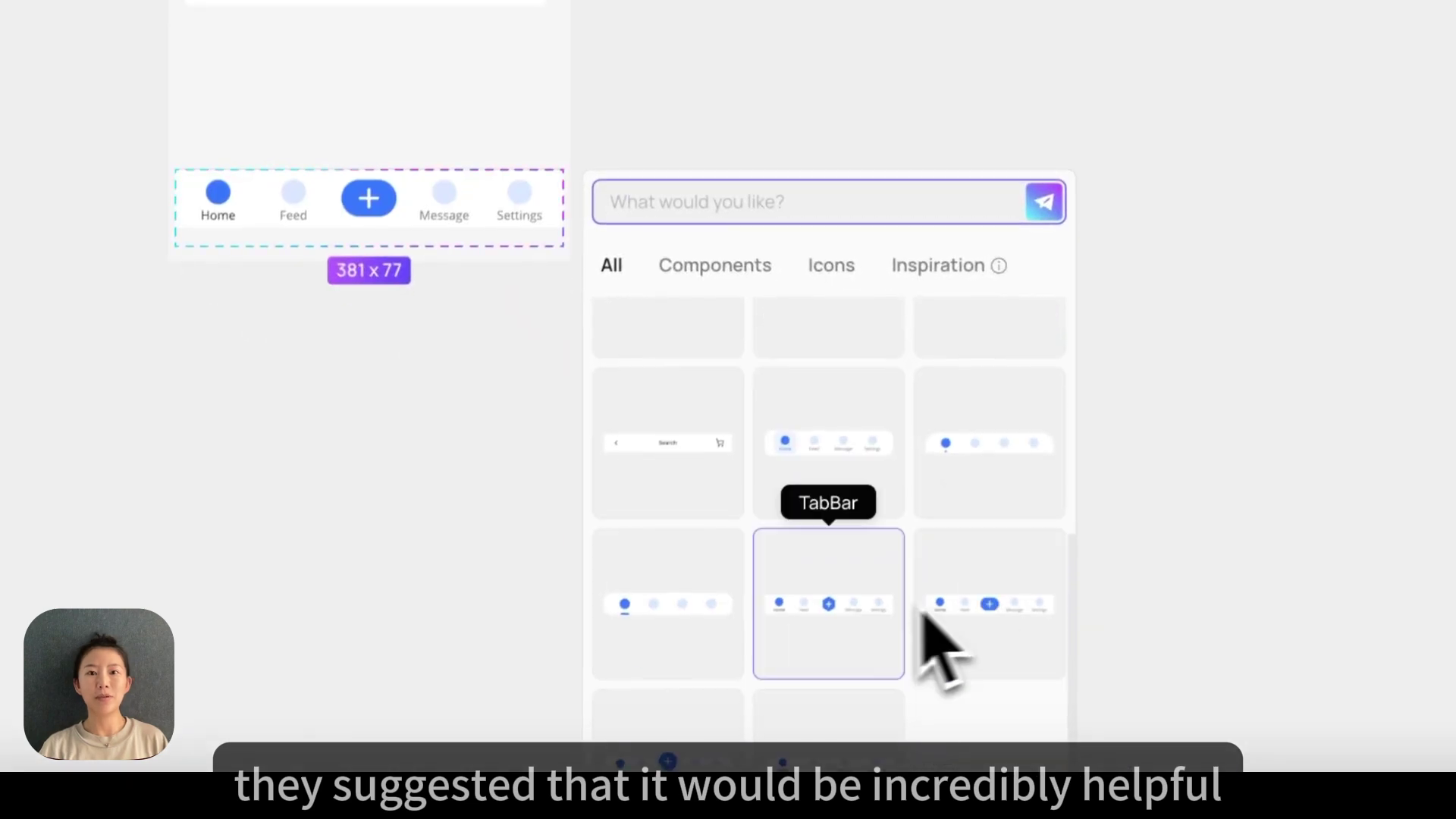
Insert the TabBar along the frame's bottom, then switch to the Case 1 page
{"action": "left_click", "coordinate": [864, 485]}
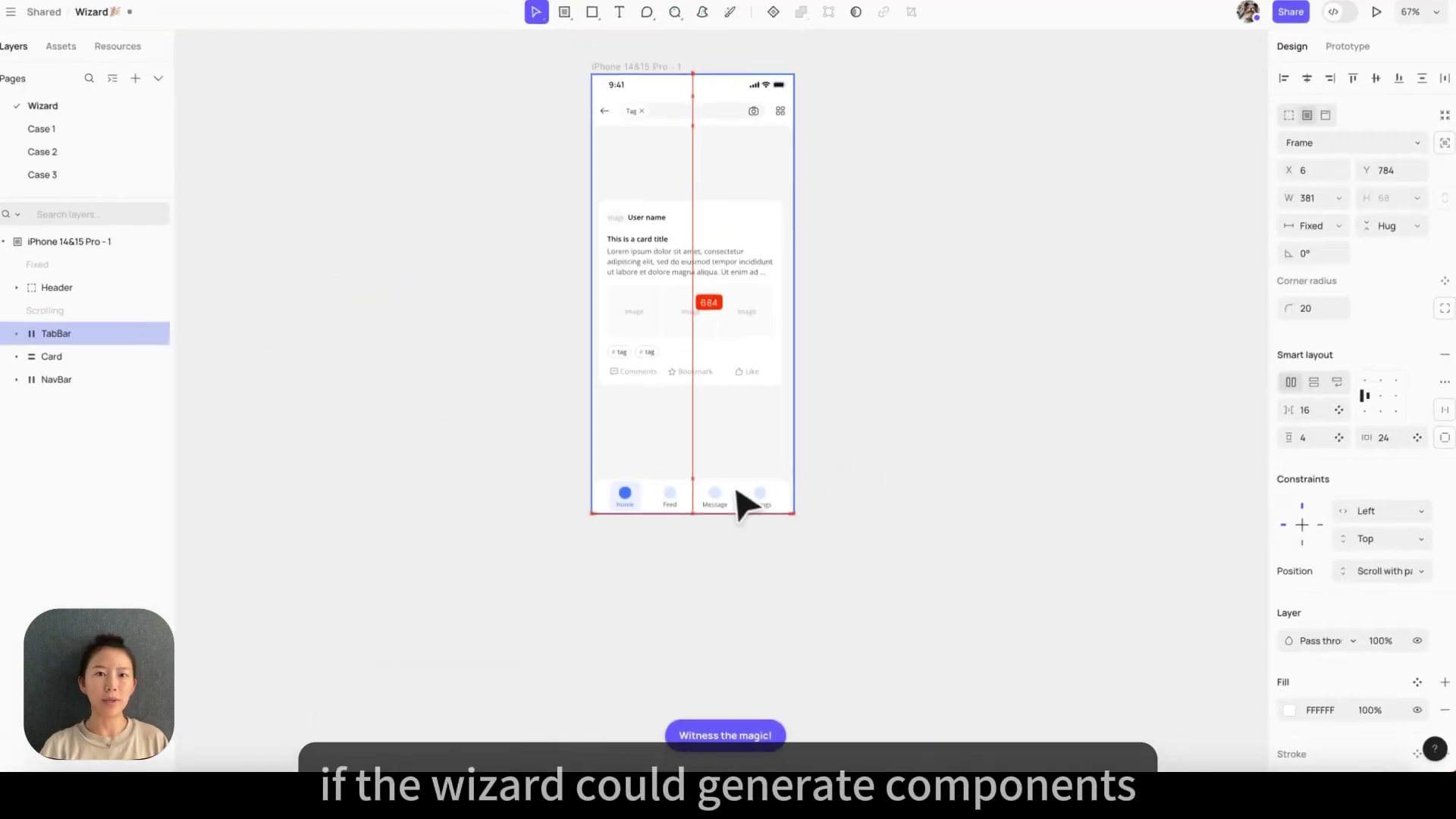
{"action": "left_click", "coordinate": [893, 546]}
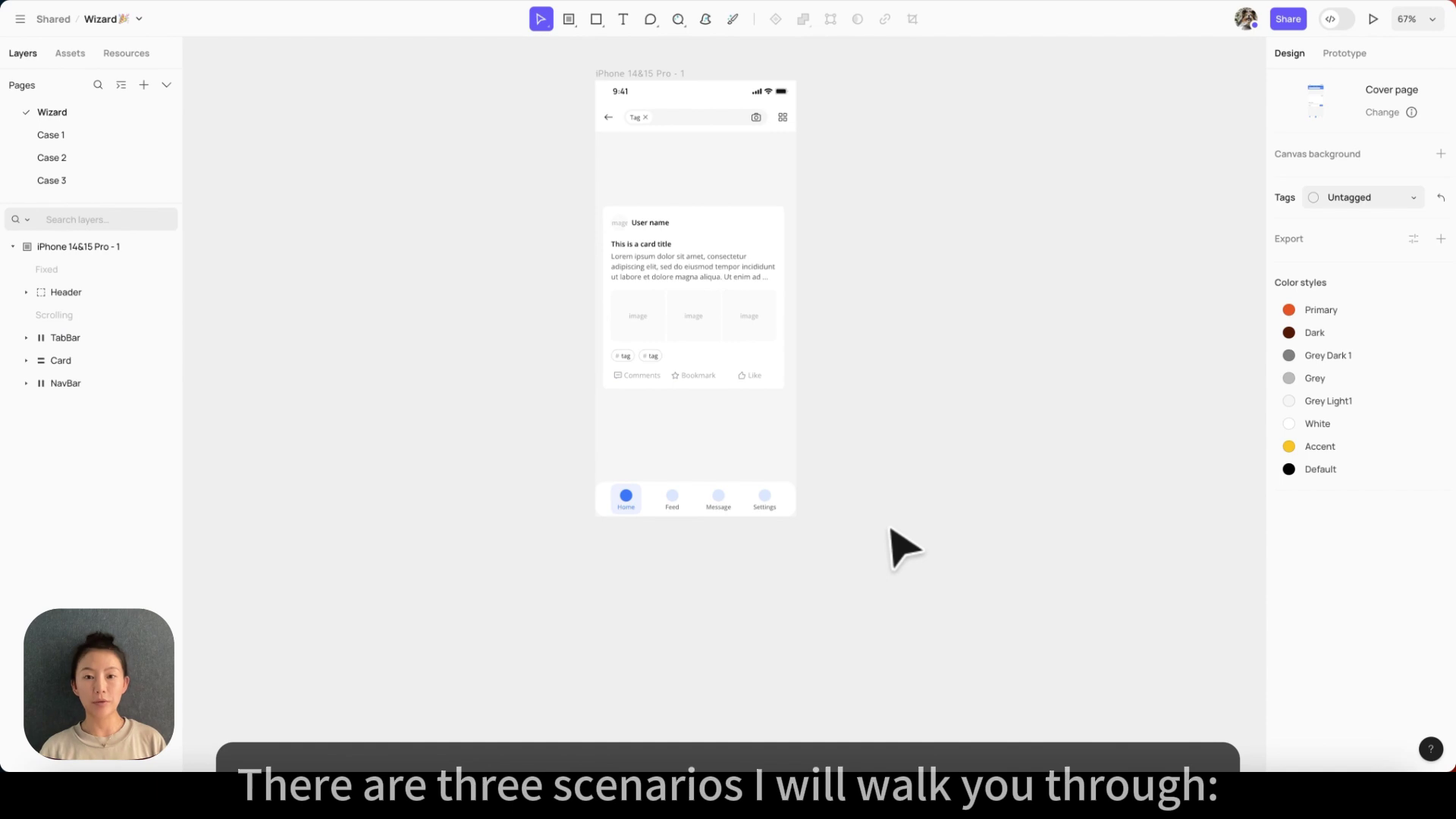
{"action": "left_click", "coordinate": [113, 138]}
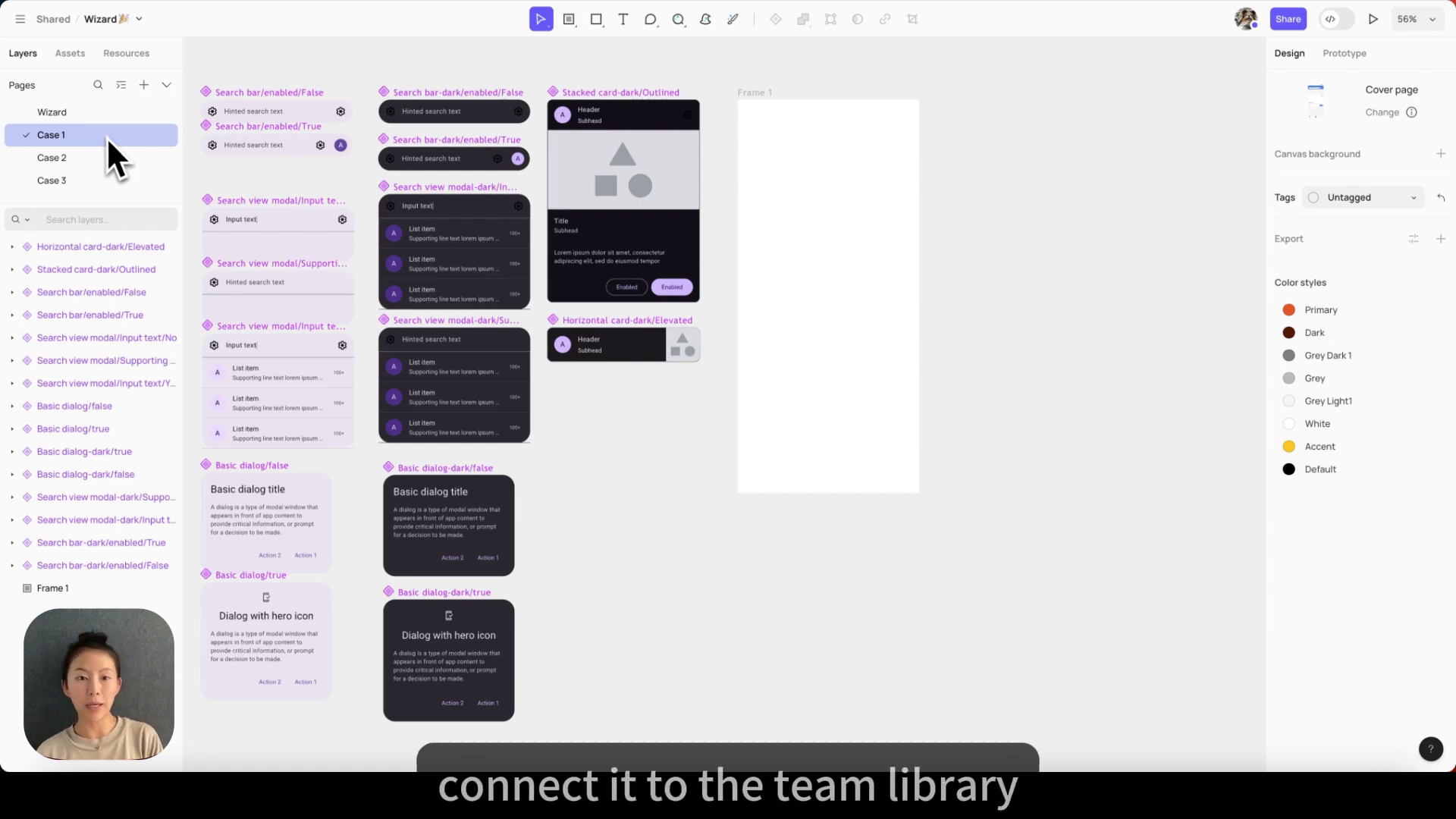
Insert a 'Horizontal card' near the top of Frame 1 with the Wizard, then go to Case 2
{"action": "left_click", "coordinate": [705, 19]}
{"action": "left_click_drag", "start_coordinate": [744, 174], "coordinate": [915, 214]}
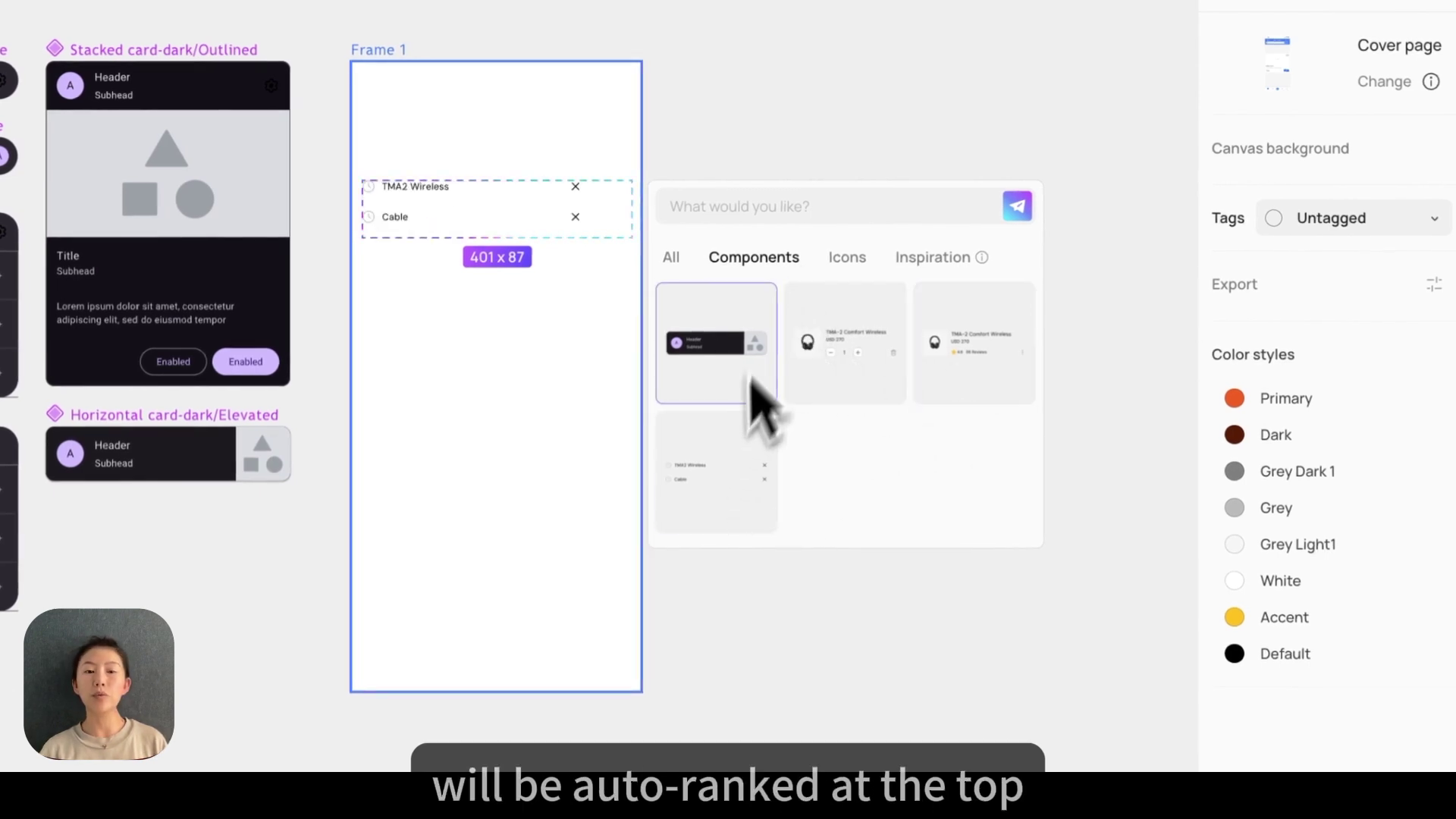
{"action": "left_click", "coordinate": [868, 204]}
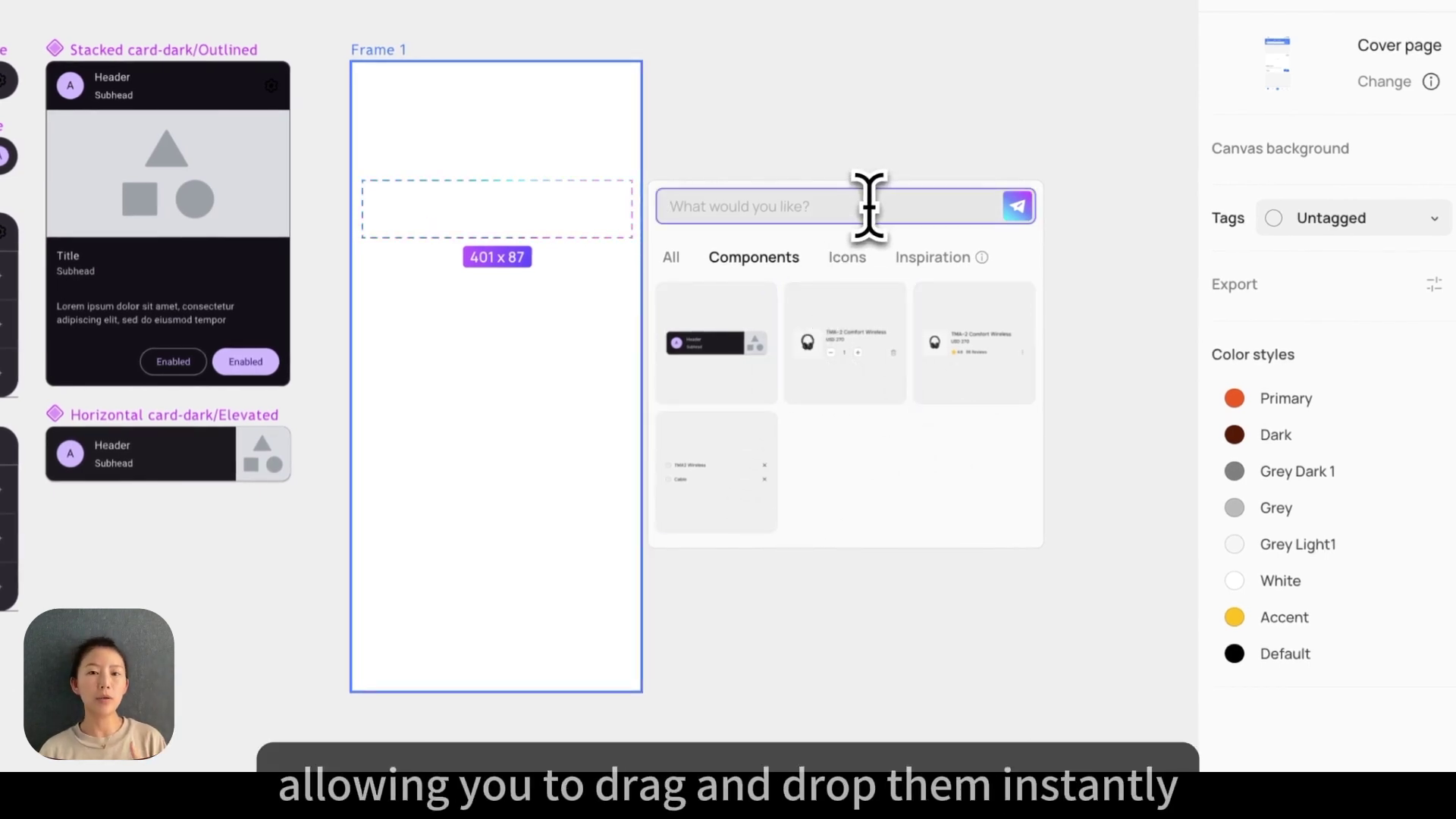
{"action": "type", "text": "Horizontal card"}
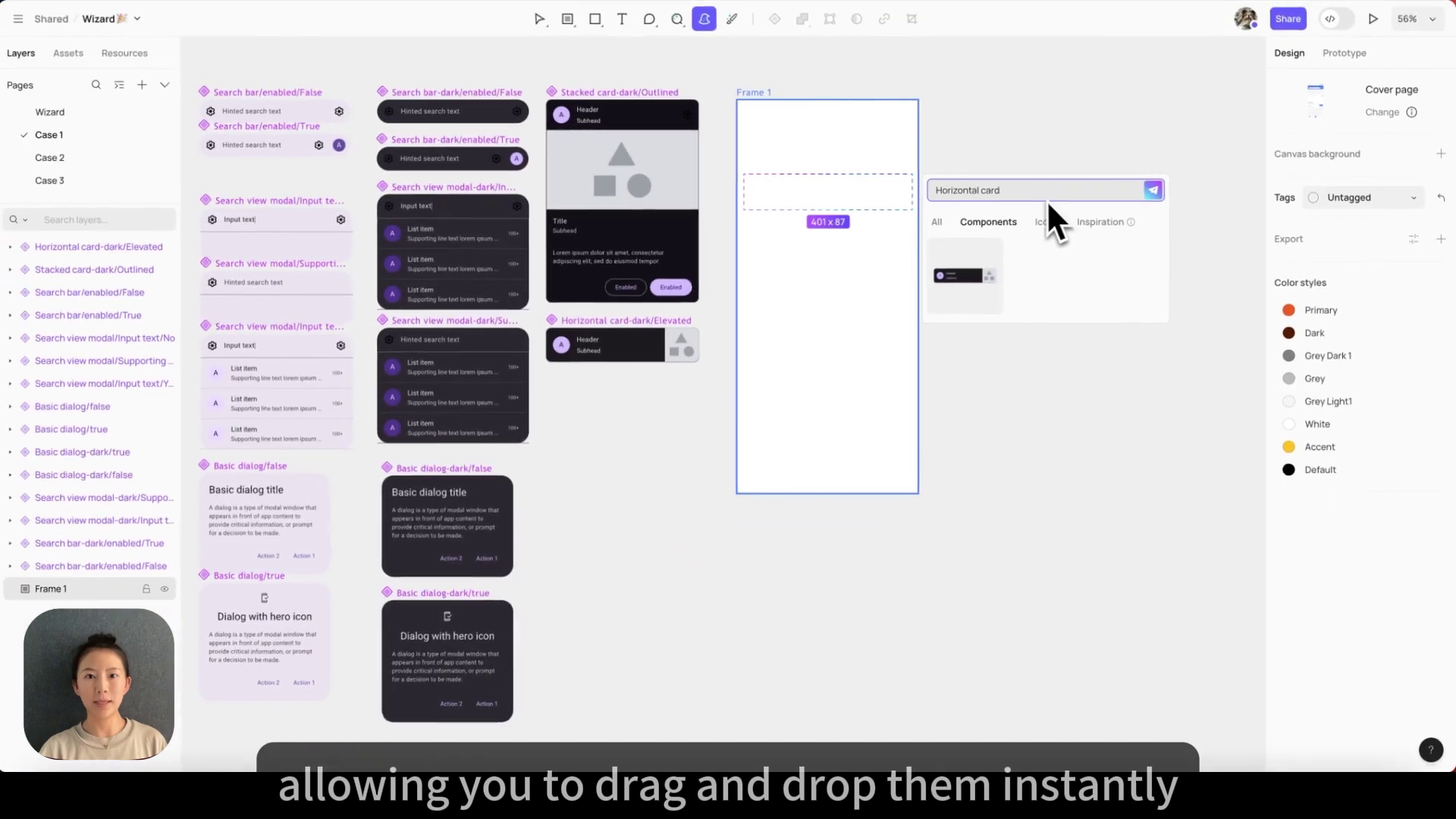
{"action": "left_click", "coordinate": [755, 385]}
{"action": "left_click", "coordinate": [993, 303]}
{"action": "left_click", "coordinate": [107, 159]}
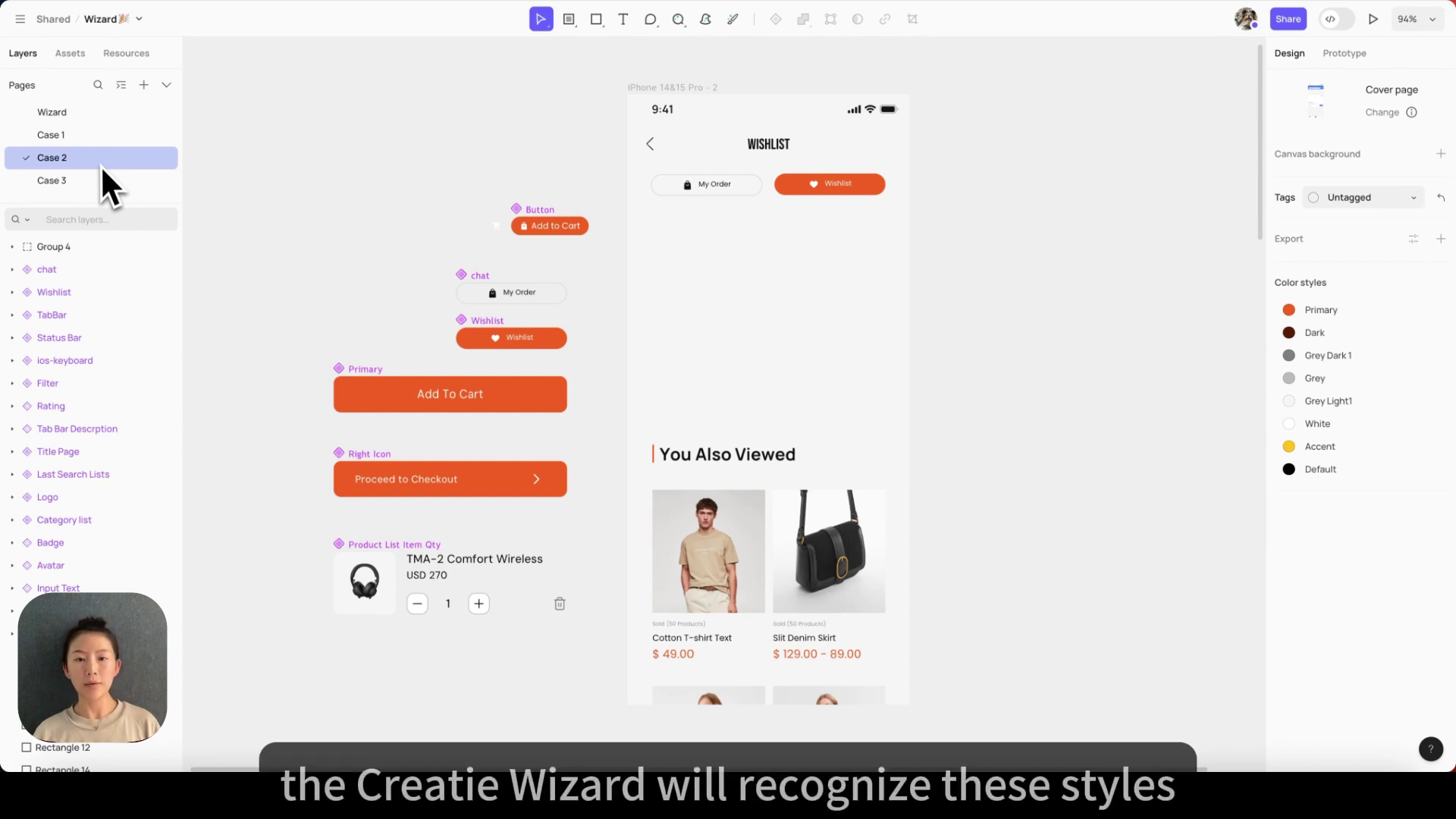
Insert a 344x314 'product card of iphone' under the Wishlist tabs and remove Add to Cart's old icon
{"action": "left_click", "coordinate": [705, 19]}
{"action": "left_click_drag", "start_coordinate": [646, 214], "coordinate": [887, 429]}
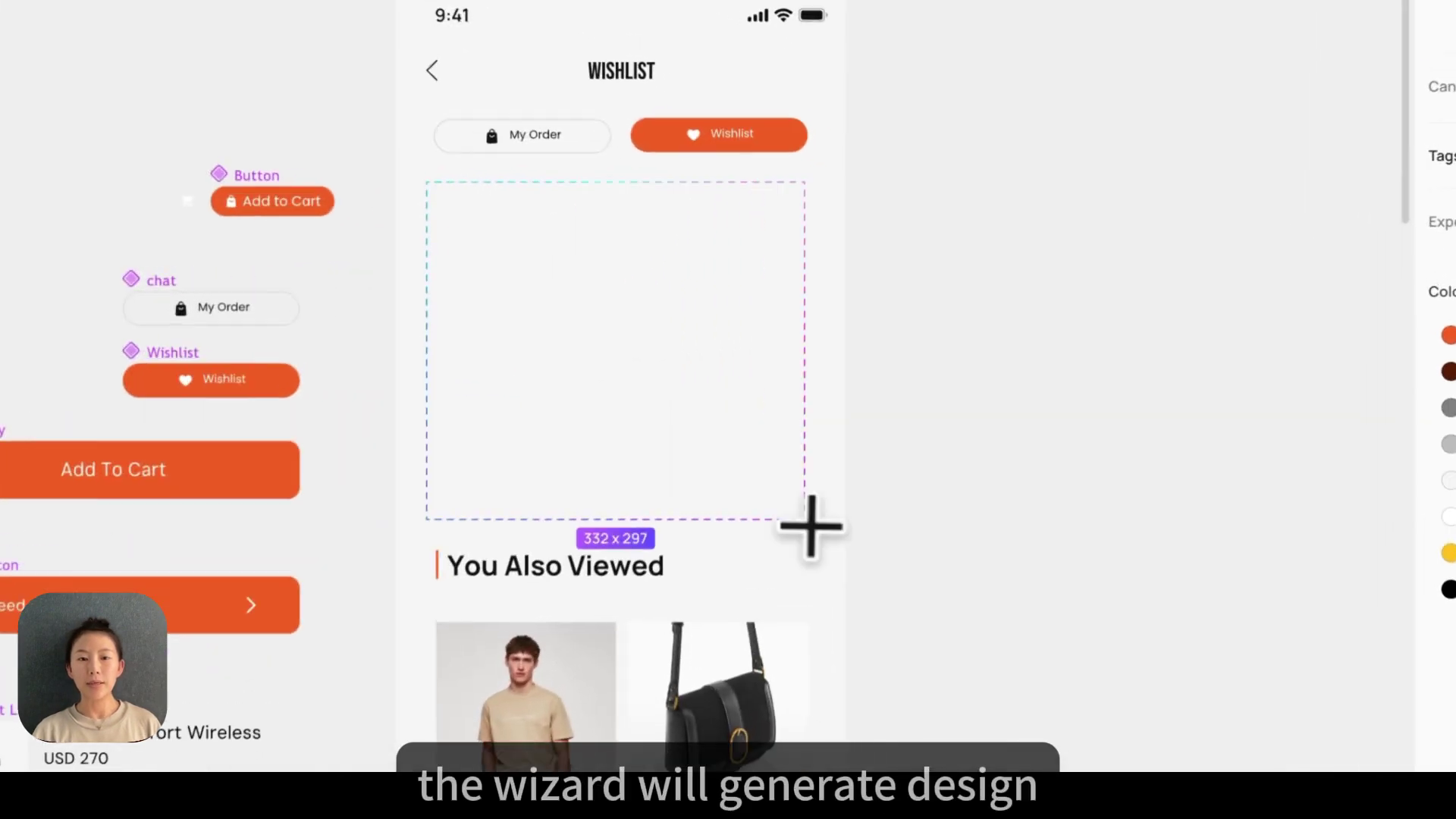
{"action": "left_click_drag", "start_coordinate": [811, 526], "coordinate": [819, 542]}
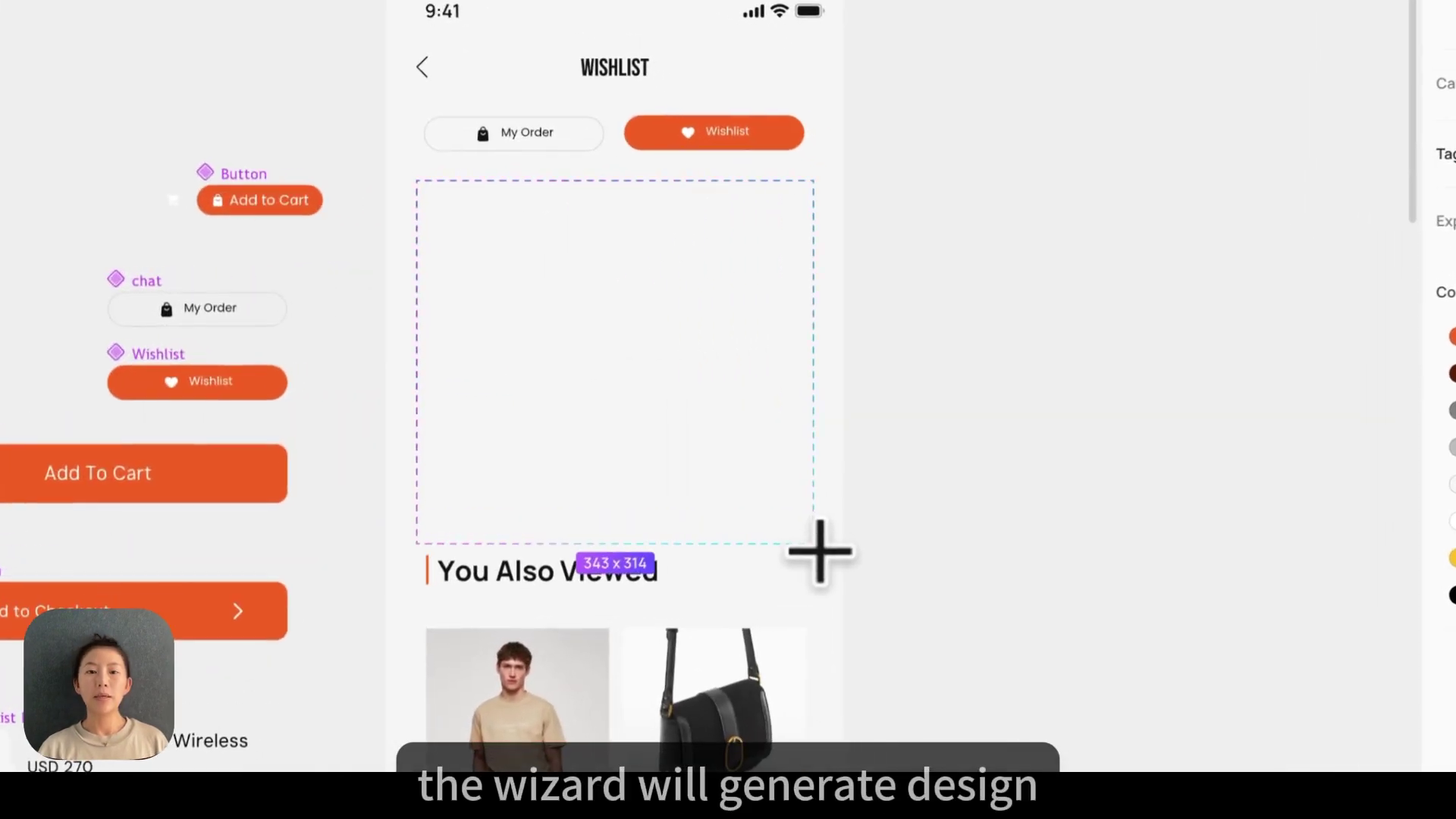
{"action": "type", "text": "product card of iphone"}
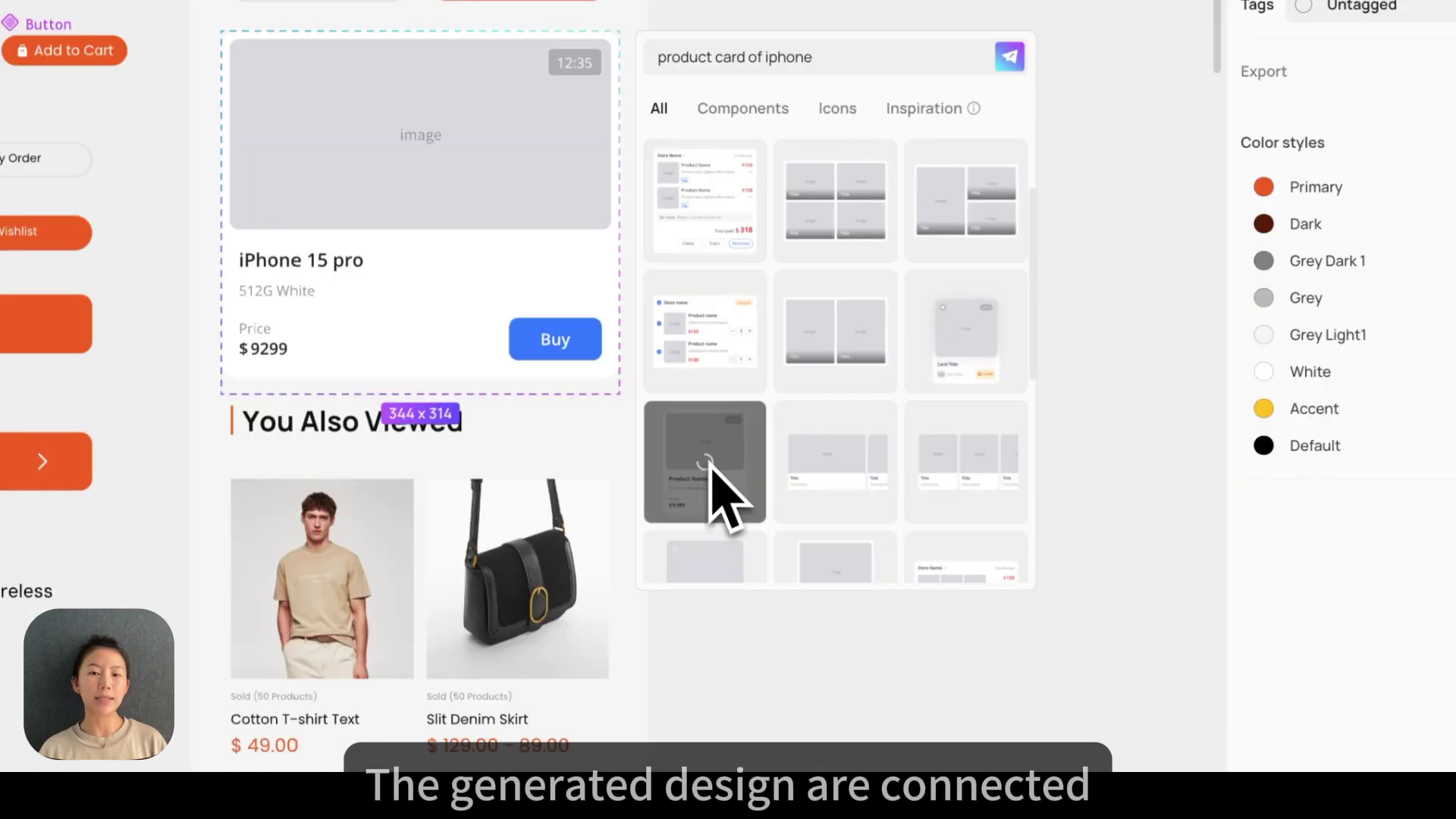
{"action": "left_click", "coordinate": [904, 637]}
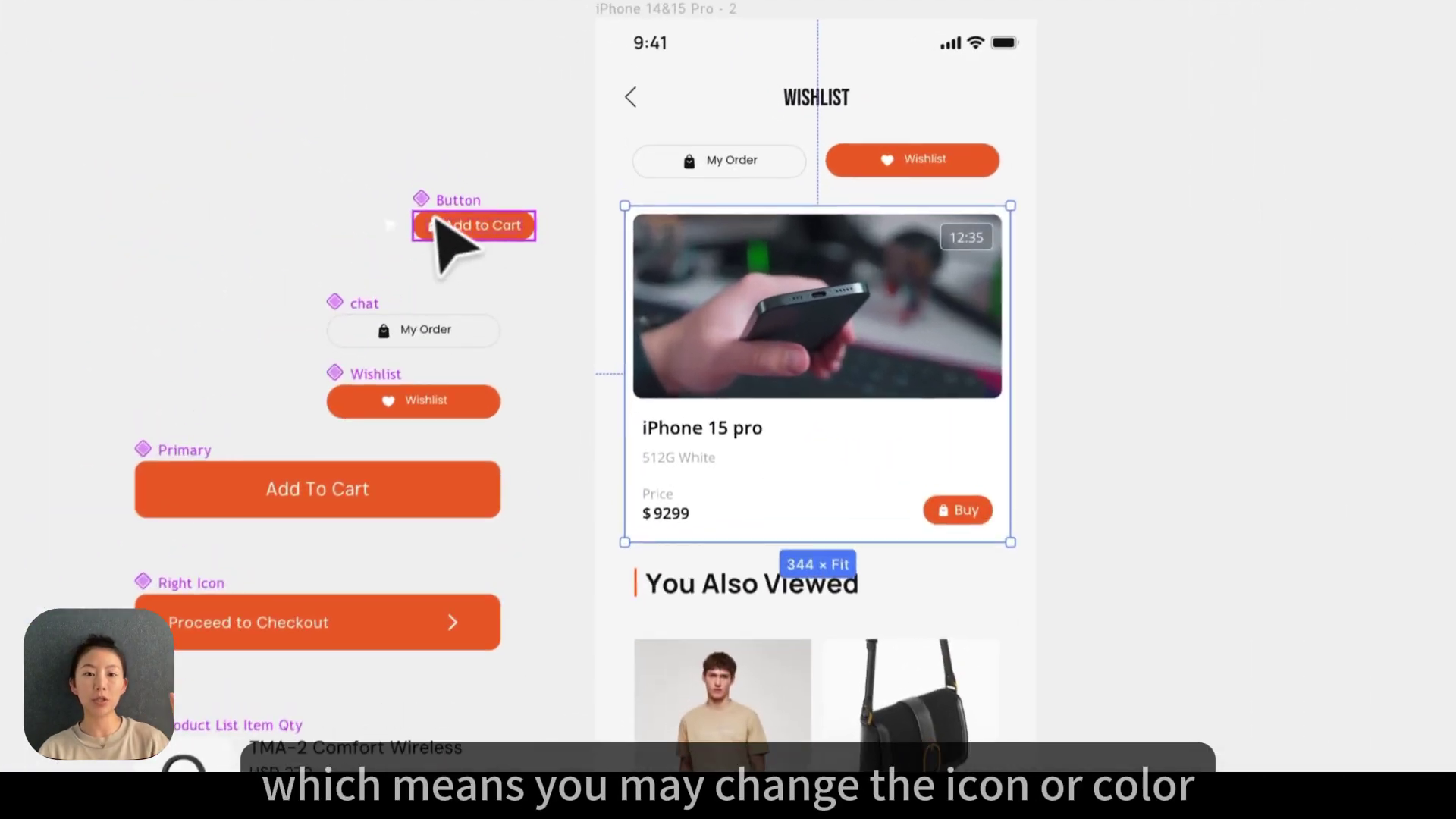
{"action": "left_click", "coordinate": [523, 225]}
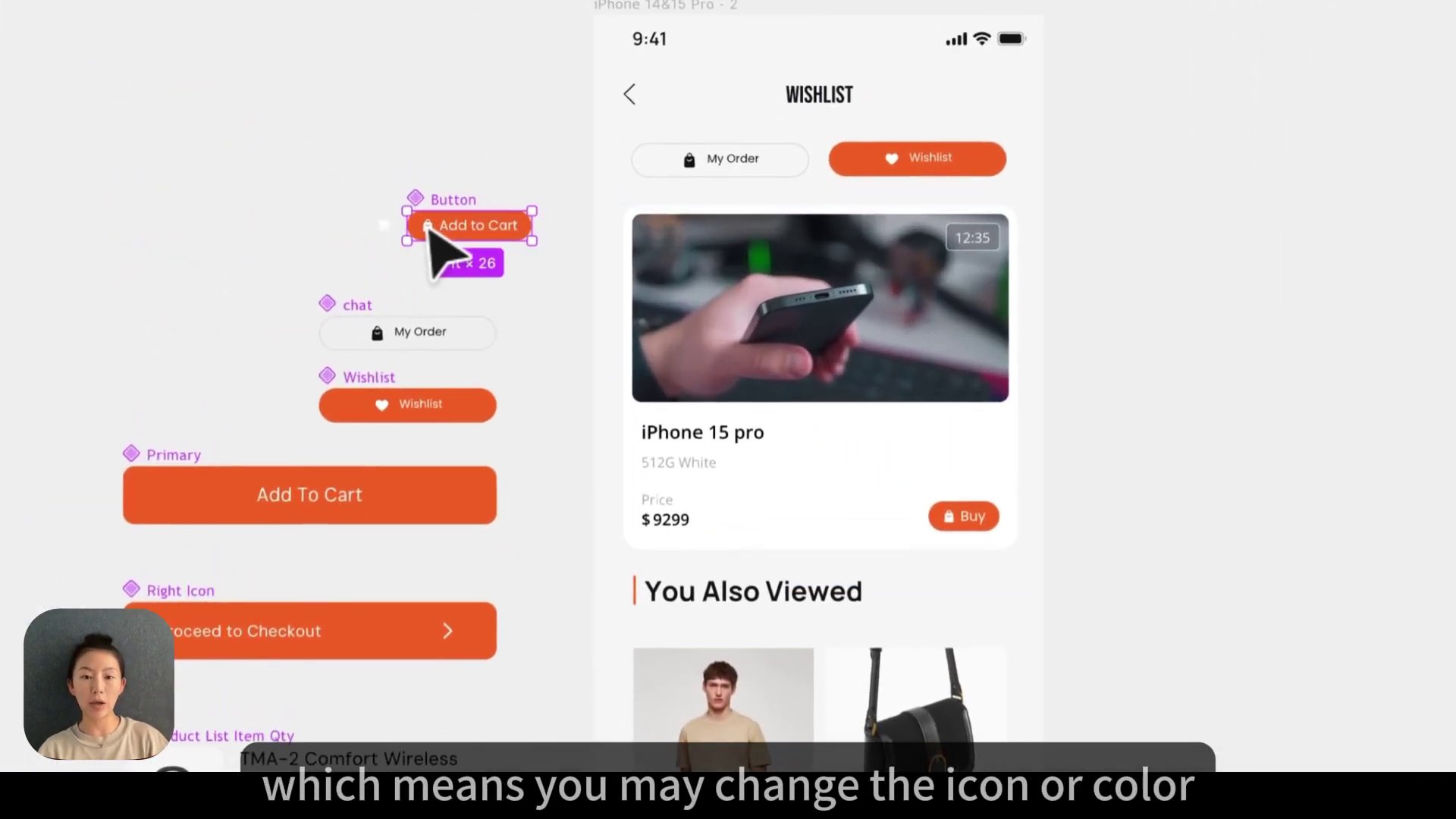
{"action": "mouse_move", "coordinate": [430, 229]}
{"action": "left_mouse_down"}
{"action": "mouse_move", "coordinate": [367, 250]}
{"action": "mouse_move", "coordinate": [380, 279]}
{"action": "mouse_move", "coordinate": [386, 237]}
{"action": "mouse_move", "coordinate": [429, 243]}
{"action": "left_mouse_up"}
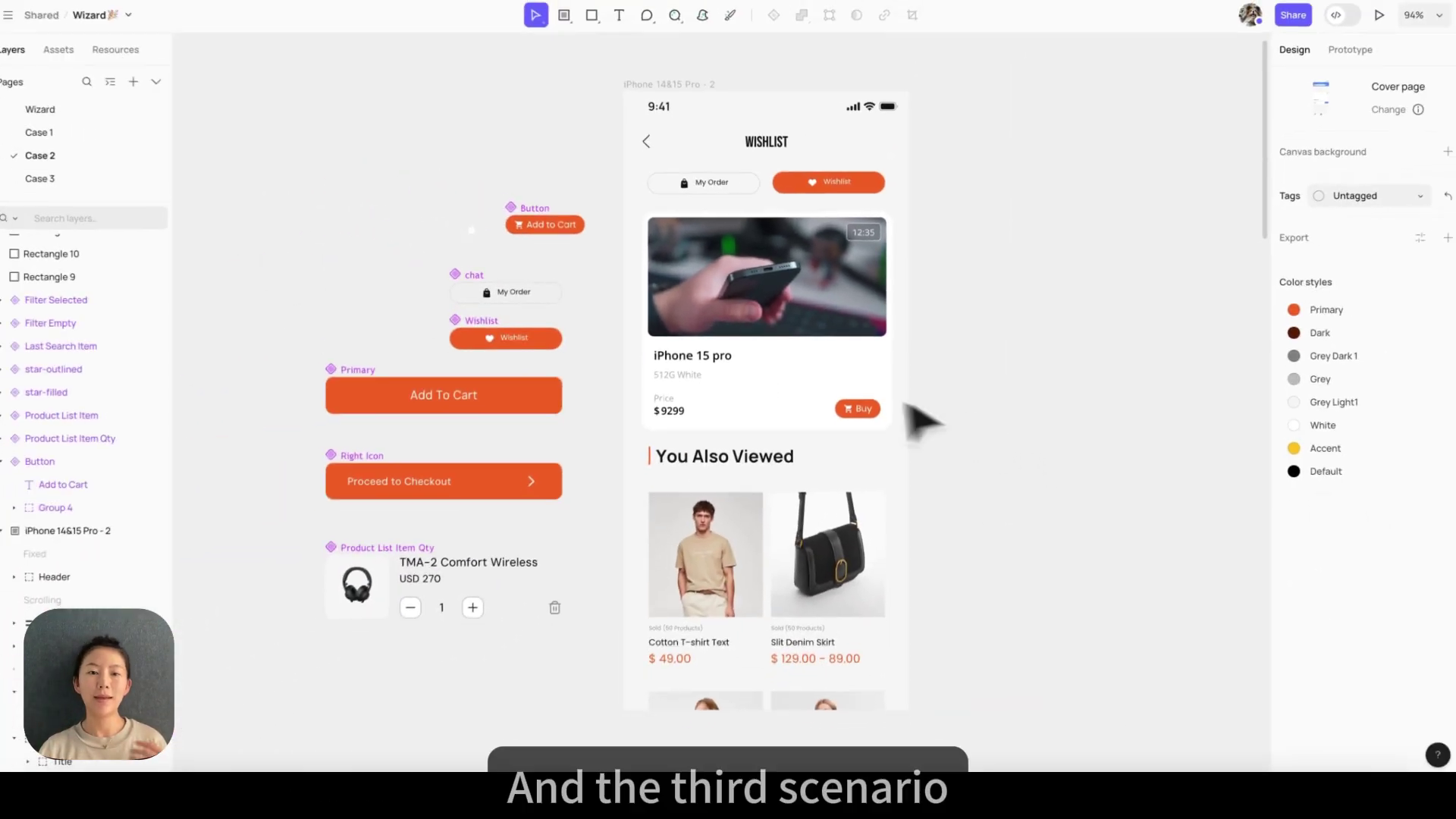
Switch to the Case 3 page with the two phone mockups
{"action": "left_click", "coordinate": [109, 182]}
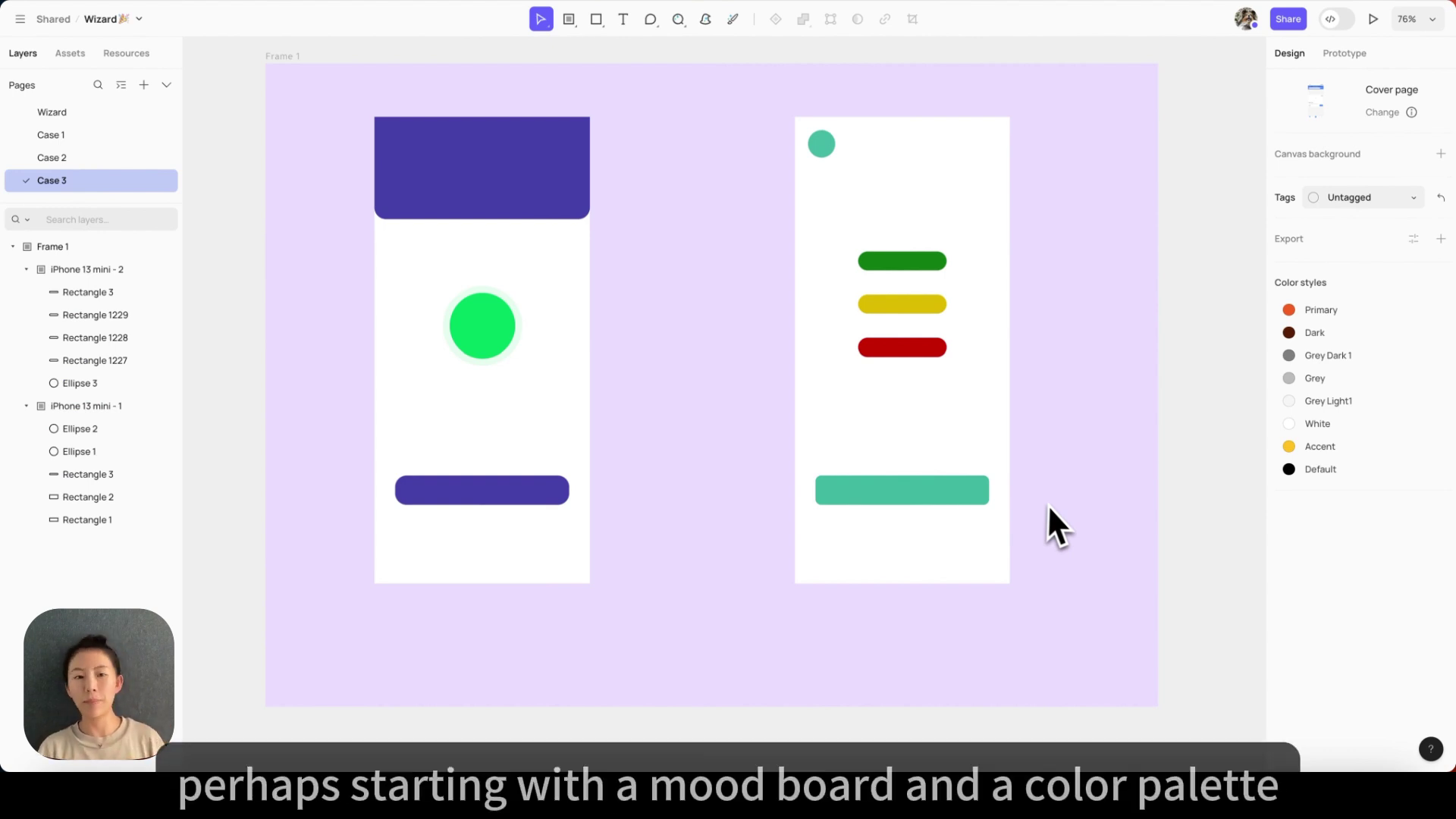
Add a purple Inspiration TabBar along the bottom of the left phone
{"action": "left_click", "coordinate": [706, 20]}
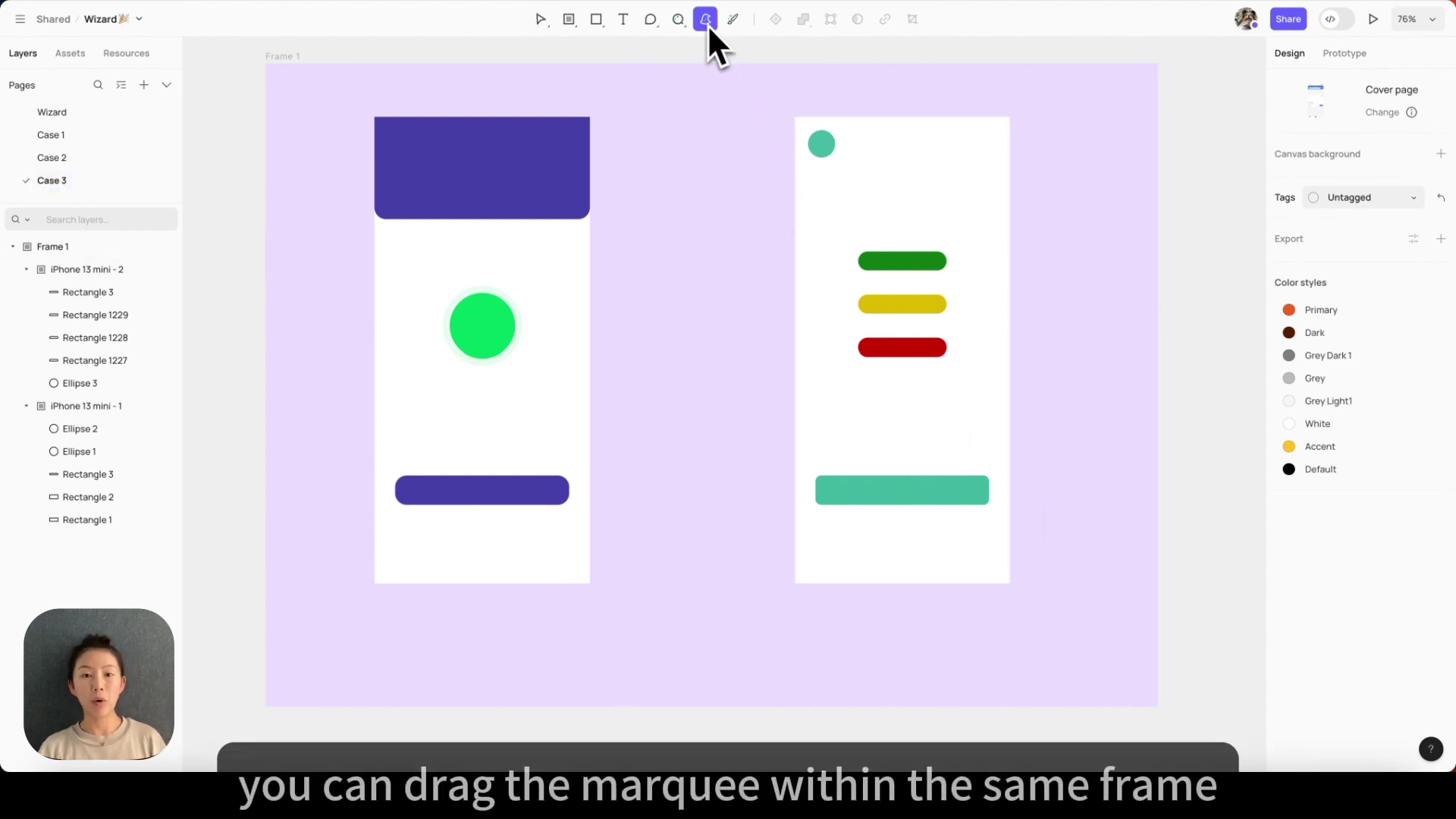
{"action": "left_click_drag", "start_coordinate": [379, 546], "coordinate": [592, 584]}
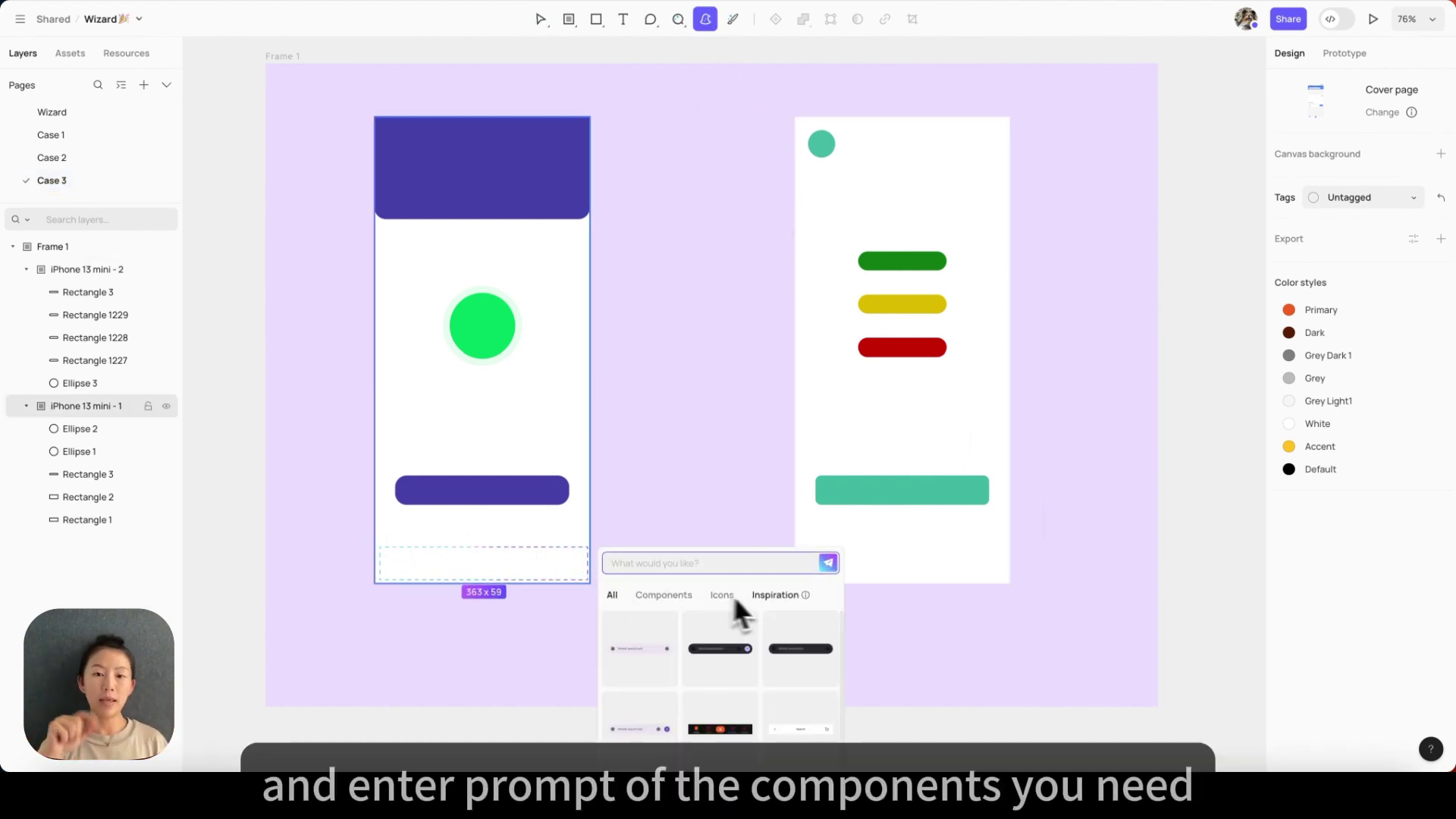
{"action": "left_click", "coordinate": [770, 600]}
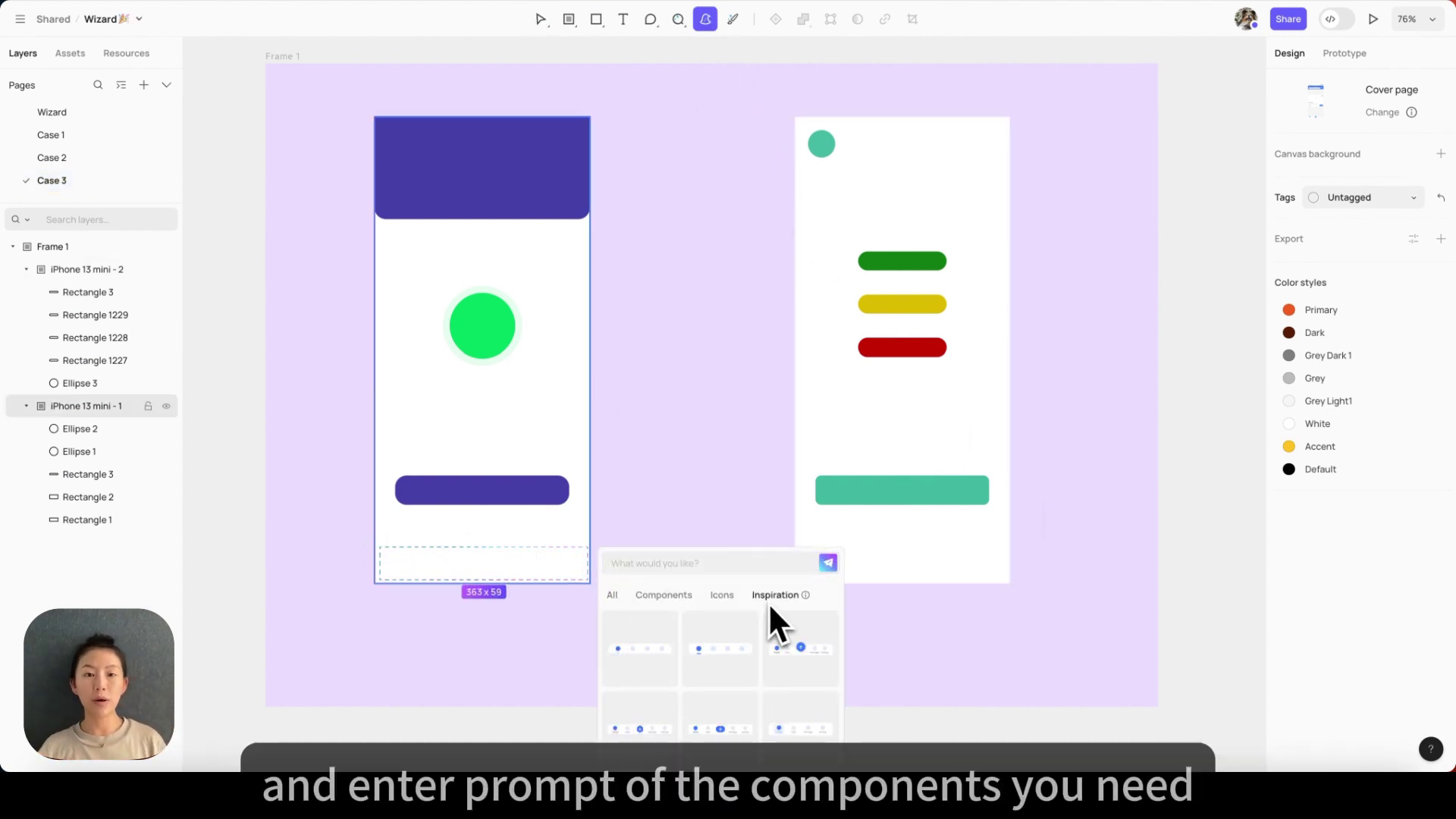
{"action": "left_click", "coordinate": [724, 731]}
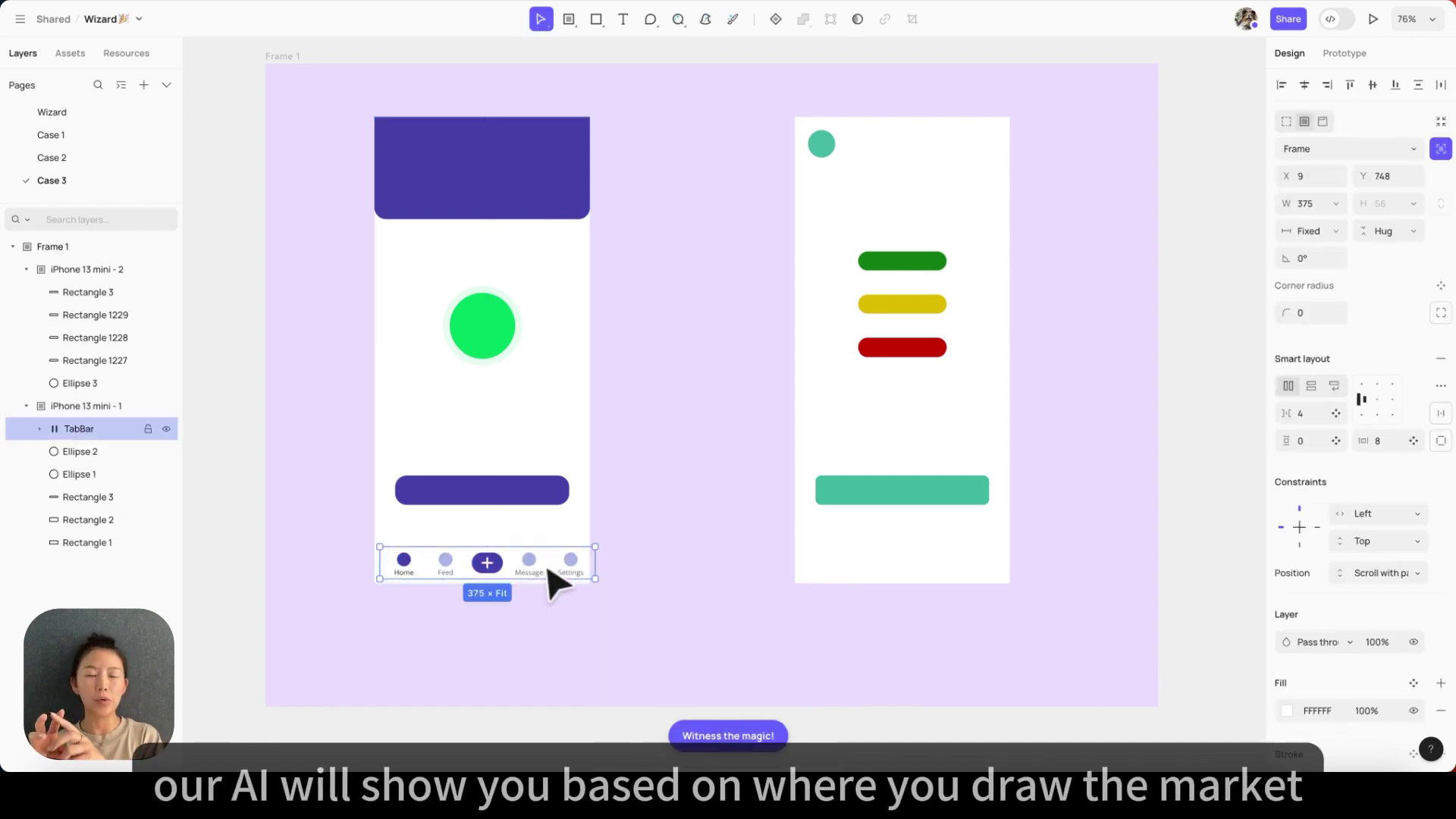
Add a green Inspiration tab bar to the right phone's bottom, aligned to its left edge
{"action": "left_click", "coordinate": [705, 19]}
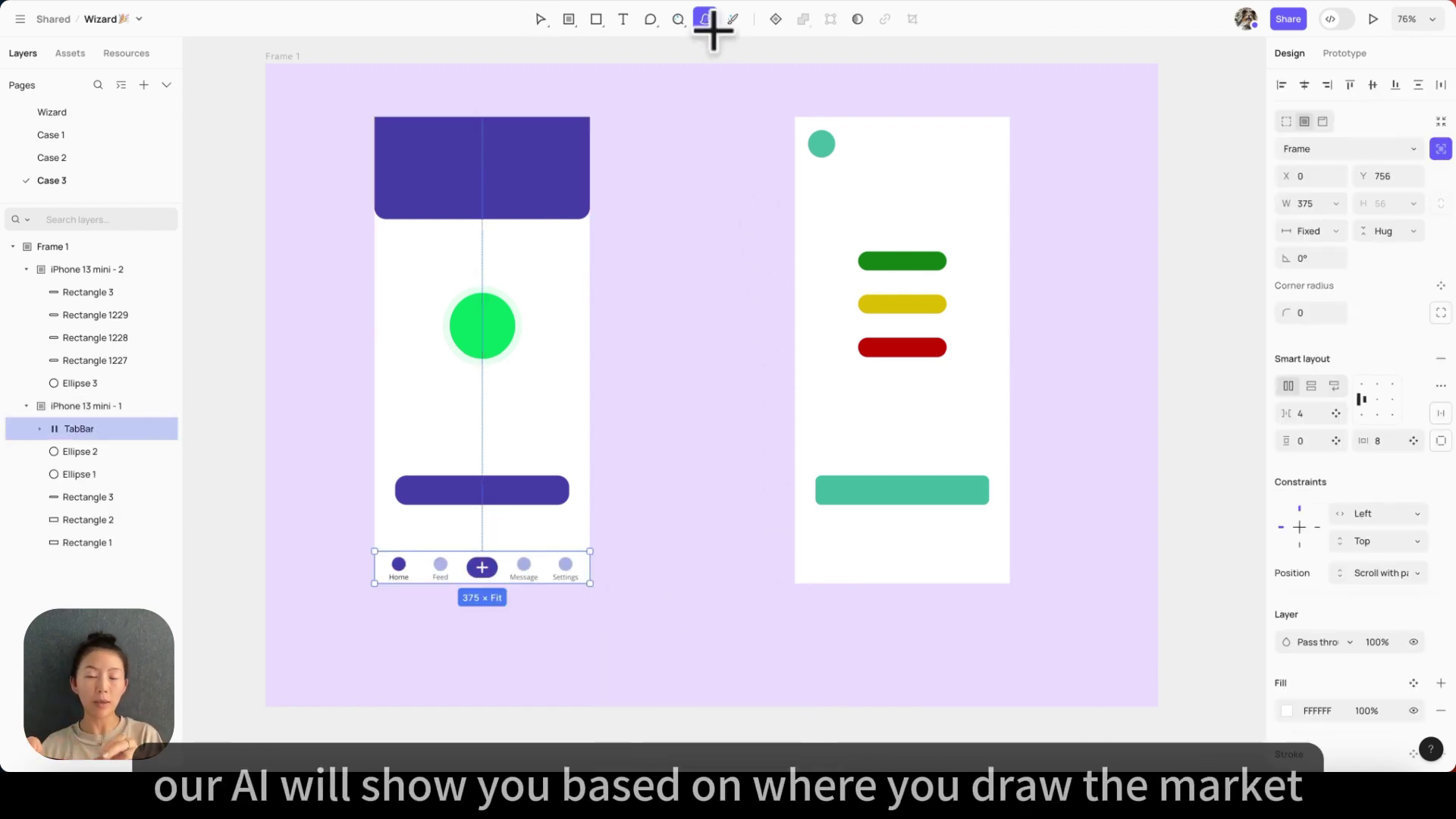
{"action": "left_click_drag", "start_coordinate": [811, 565], "coordinate": [1014, 580]}
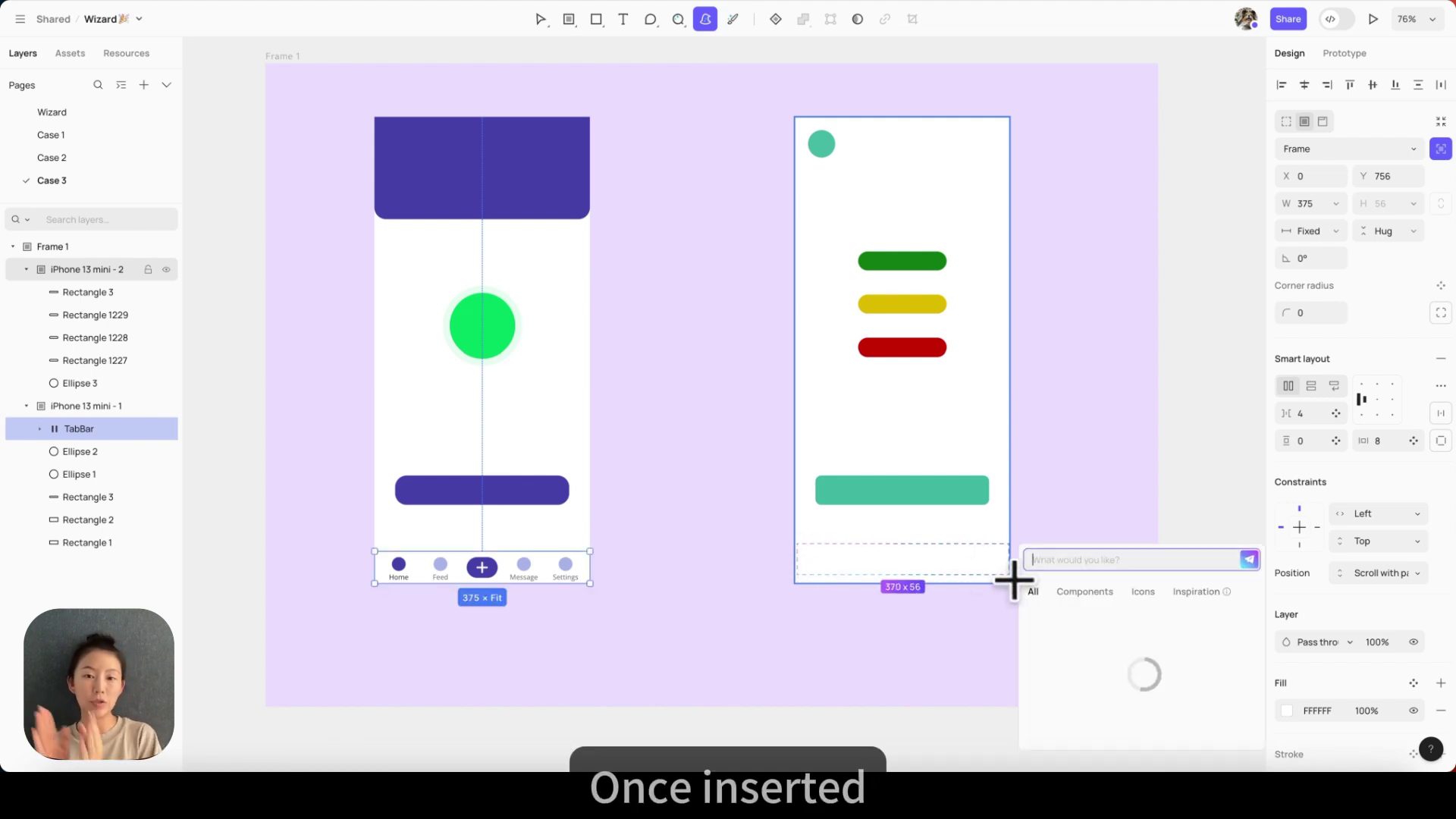
{"action": "left_click", "coordinate": [1180, 592]}
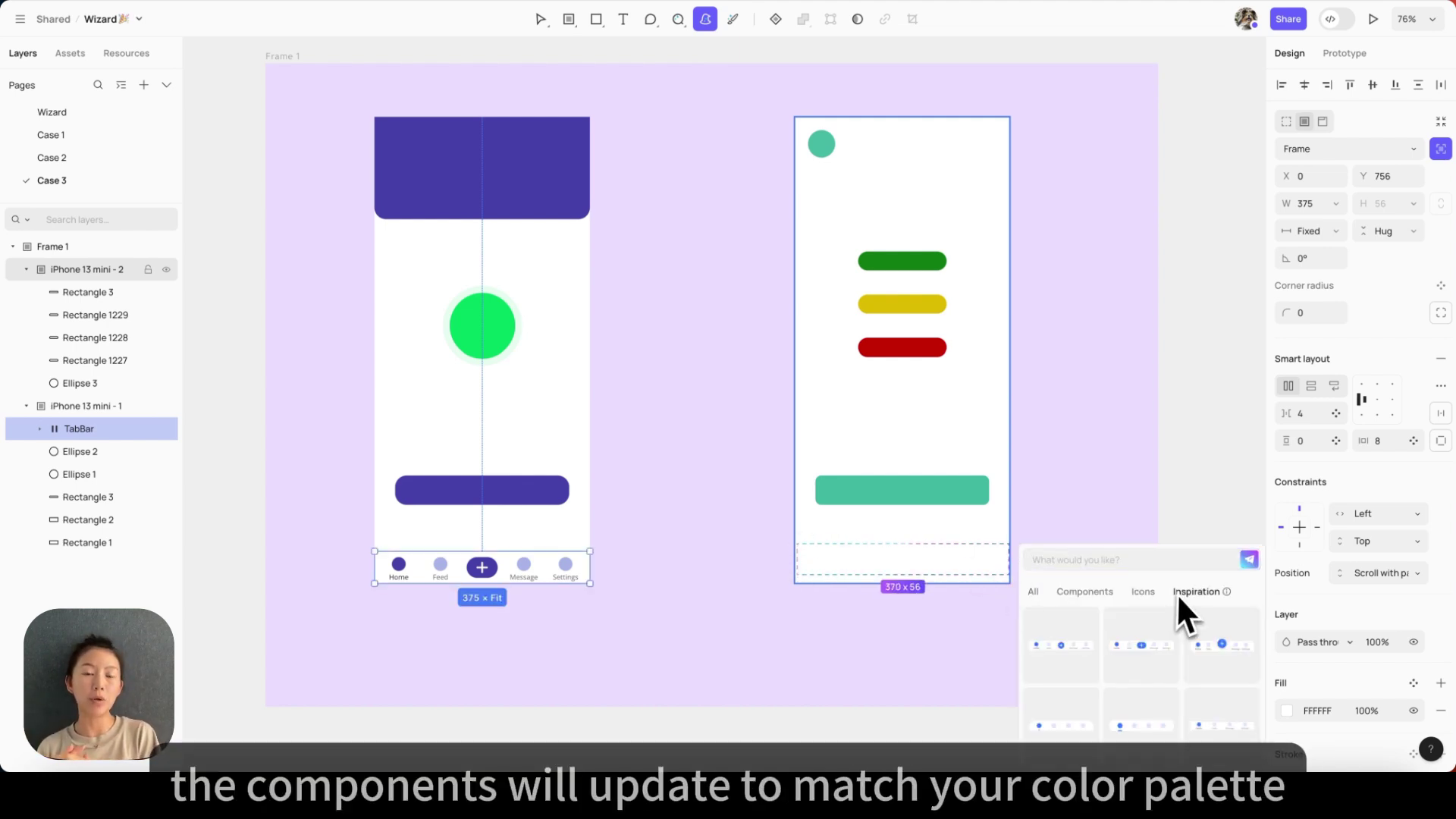
{"action": "left_click", "coordinate": [1172, 641]}
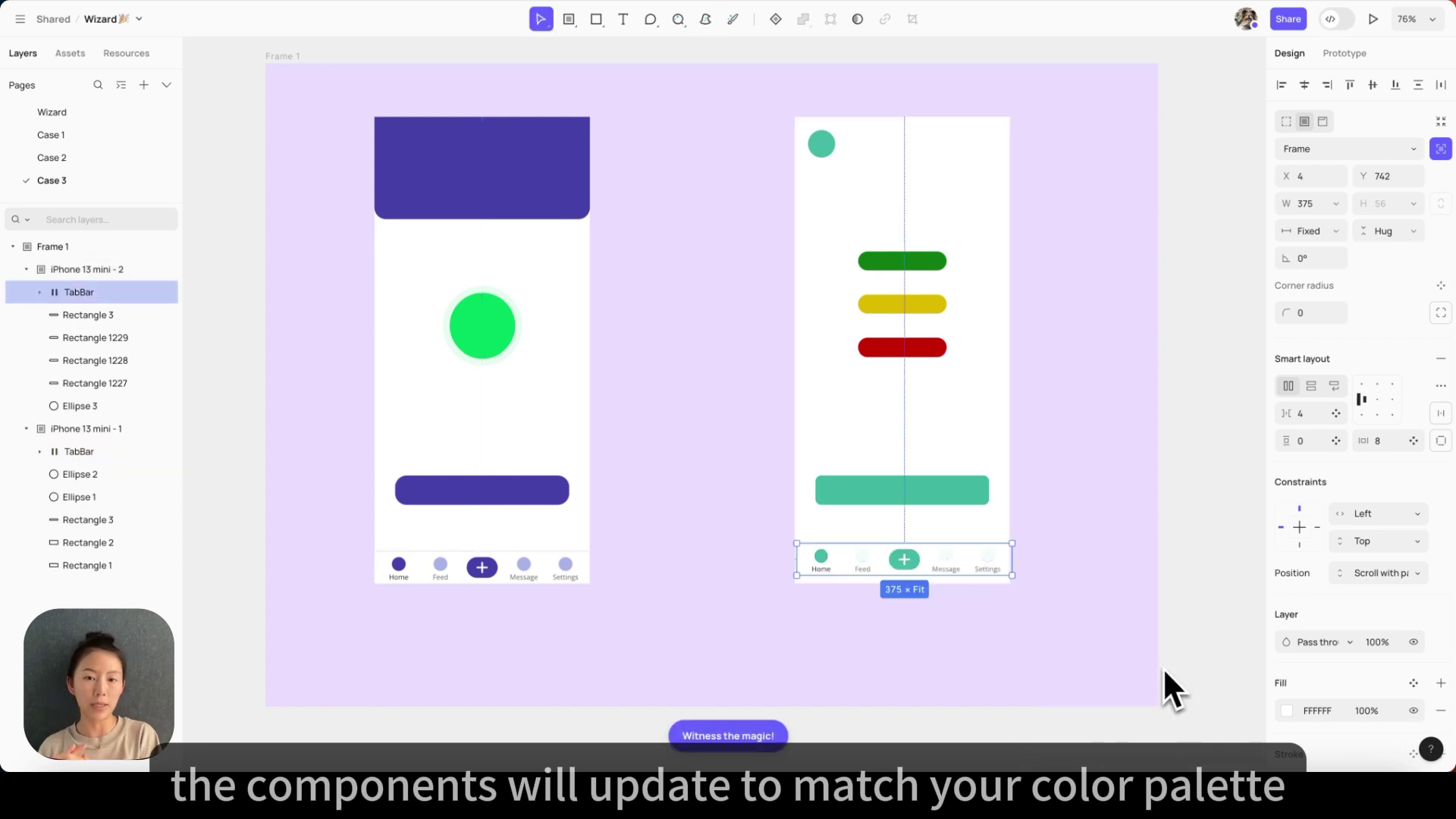
{"action": "mouse_move", "coordinate": [993, 576]}
{"action": "left_mouse_down"}
{"action": "mouse_move", "coordinate": [984, 563]}
{"action": "mouse_move", "coordinate": [990, 578]}
{"action": "left_mouse_up"}
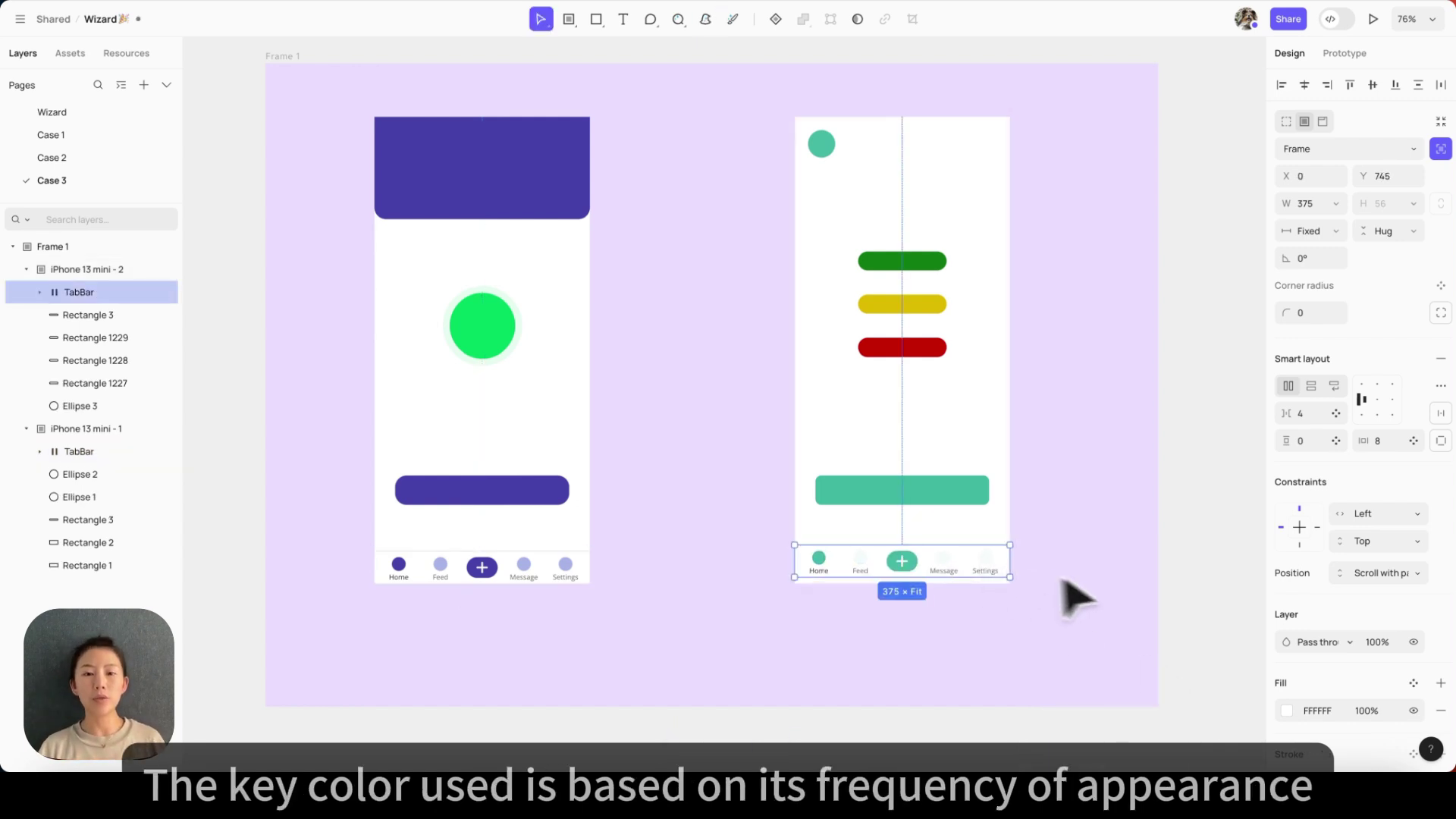
{"action": "left_click", "coordinate": [1198, 595]}
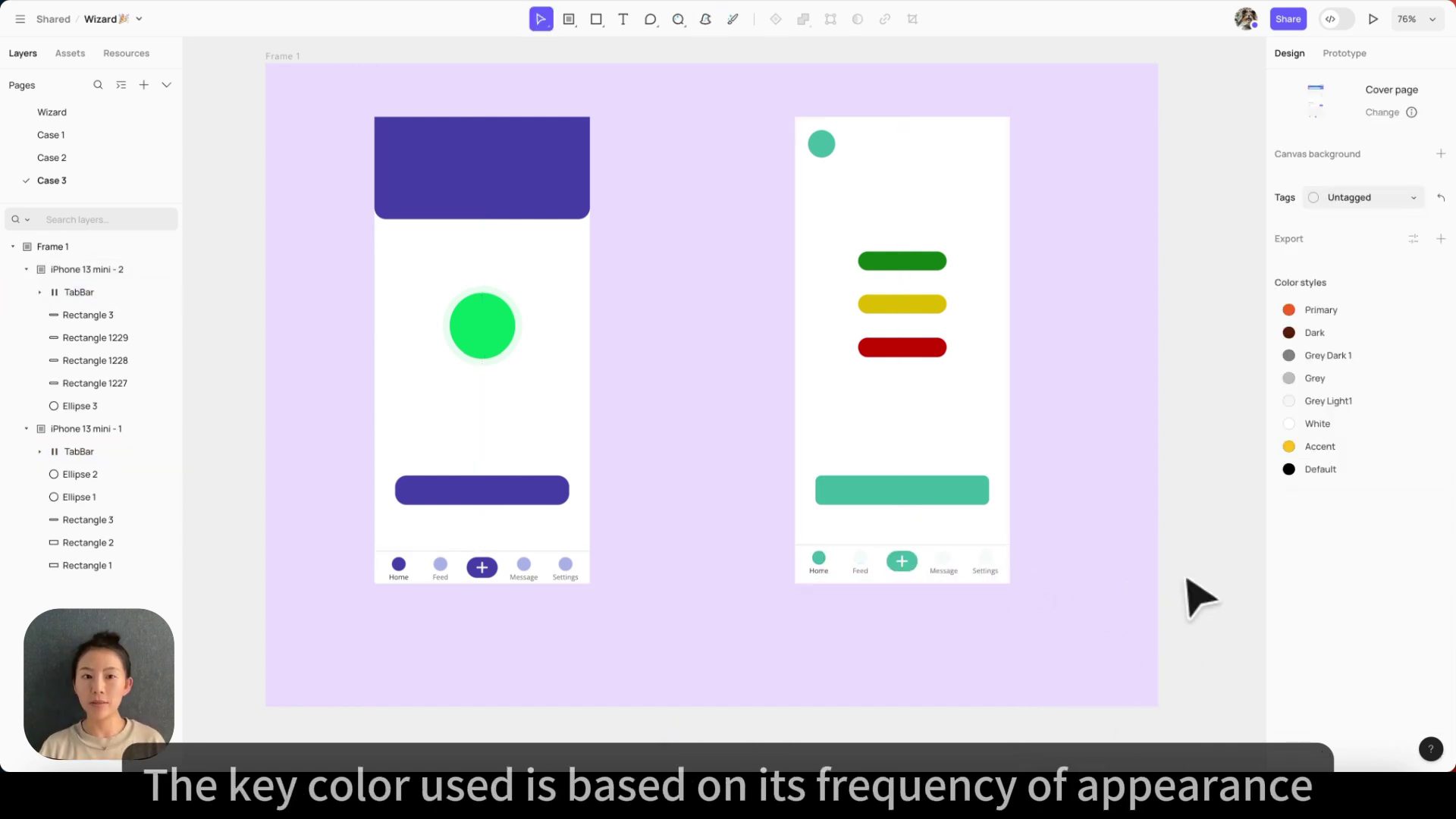